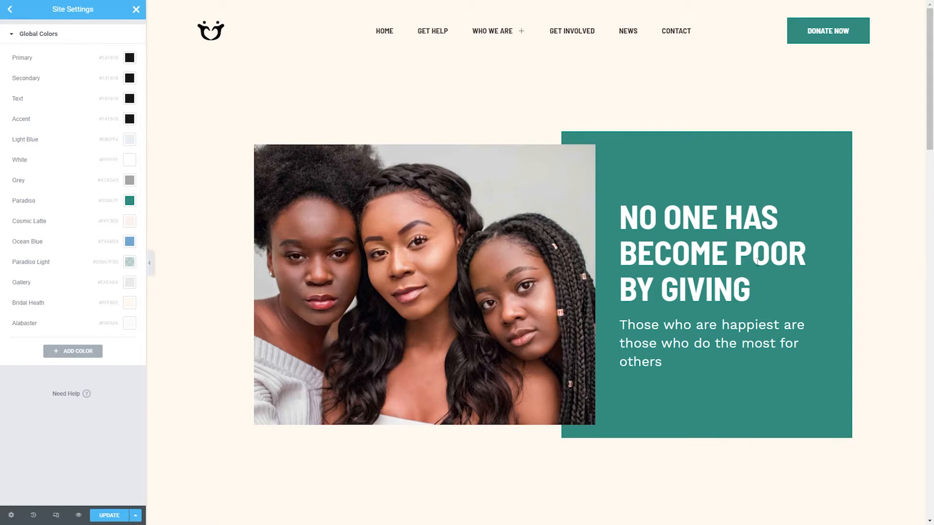
# Step: Try brown, blue and dark red hues for the Paradiso global color
pyautogui.click(129, 201)
pyautogui.hotkey('ctrl', 'c')
pyautogui.click(20, 325)
pyautogui.click(28, 325)
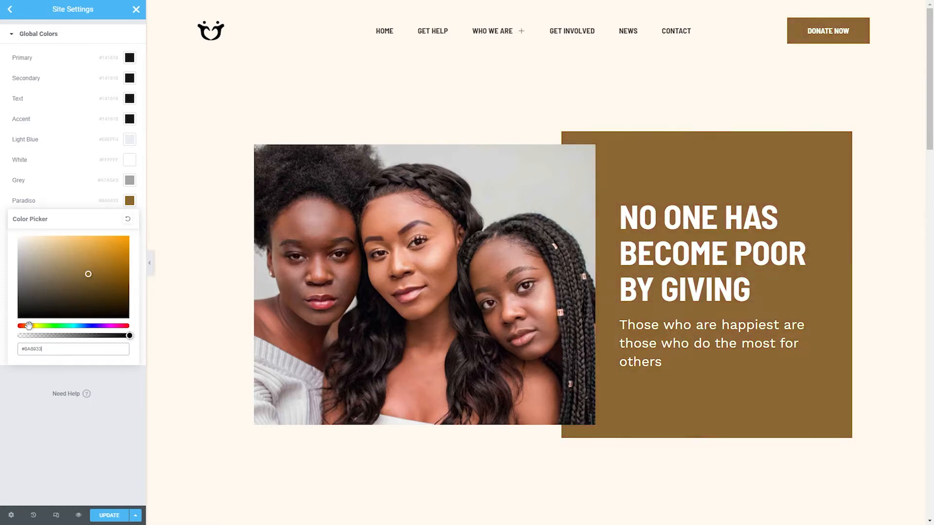
pyautogui.click(65, 325)
pyautogui.click(90, 326)
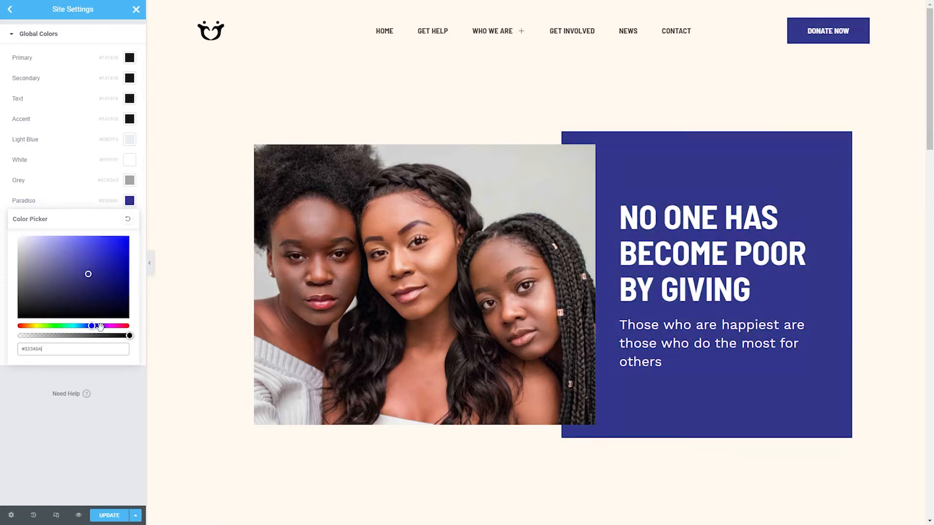
pyautogui.click(111, 326)
pyautogui.click(128, 325)
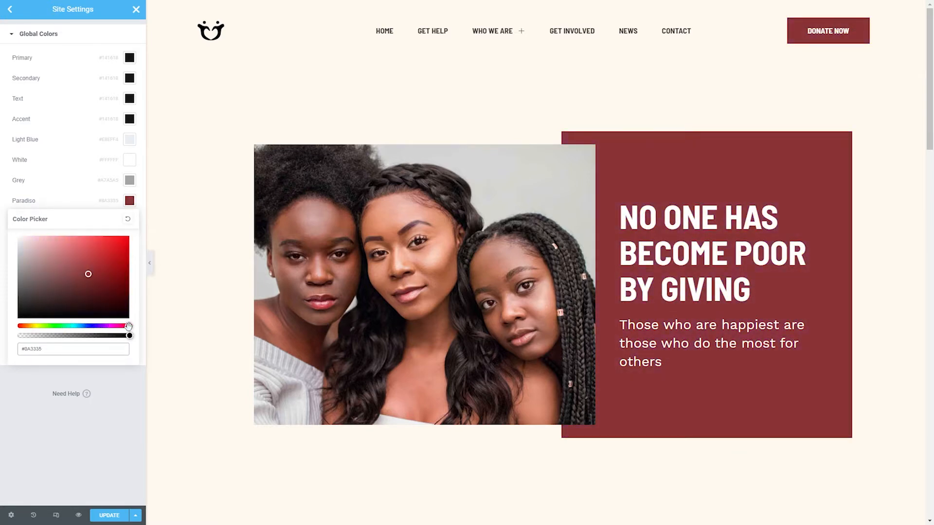
# Step: Restore the Paradiso global color to #338A7F
pyautogui.hotkey('ctrl', 'a')
pyautogui.hotkey('ctrl', 'v')
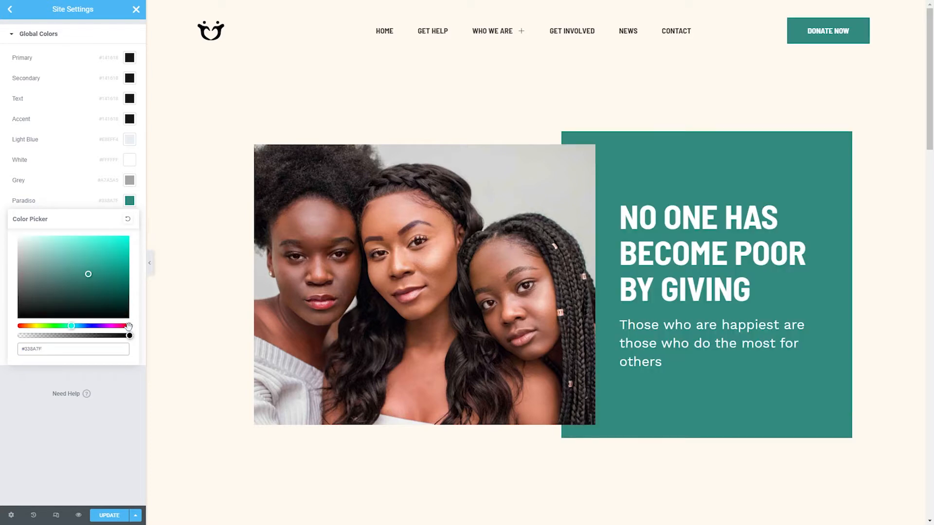
pyautogui.click(3, 275)
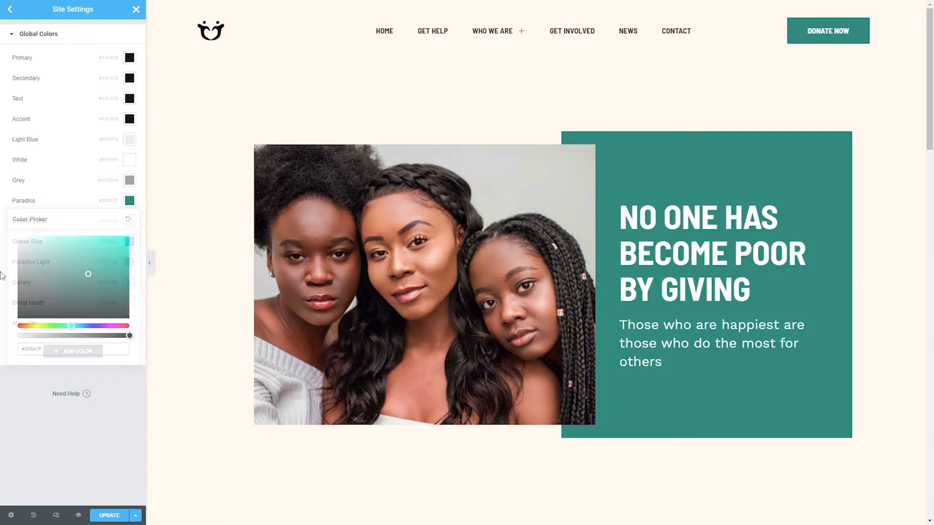
# Step: Try Barlow and Barlow Condensed as the H1 global font family, and set it back to Barlow Semi Condensed
pyautogui.click(10, 10)
pyautogui.click(49, 74)
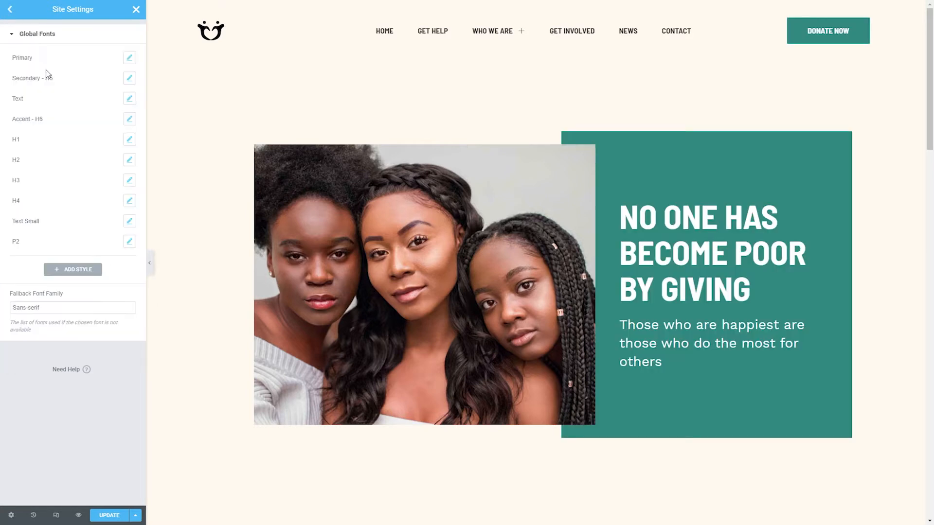
pyautogui.click(128, 140)
pyautogui.click(107, 183)
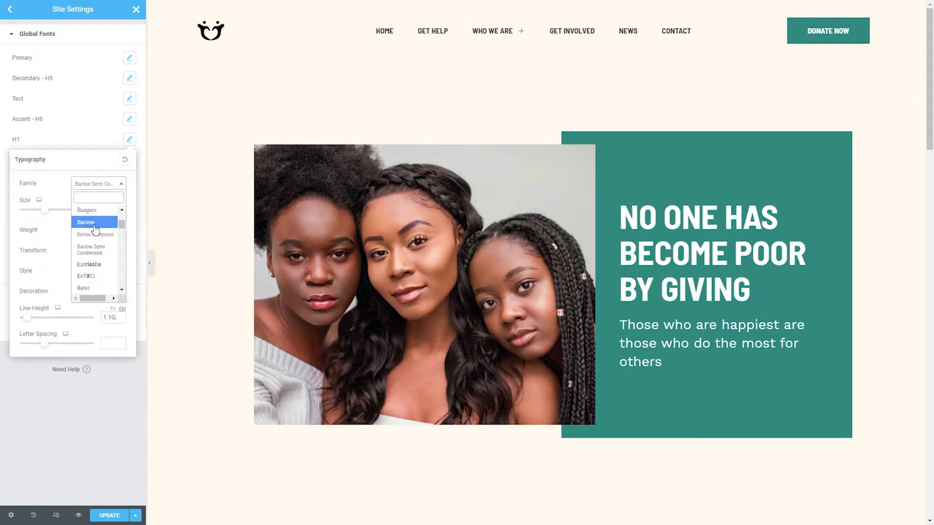
pyautogui.click(93, 219)
pyautogui.click(107, 183)
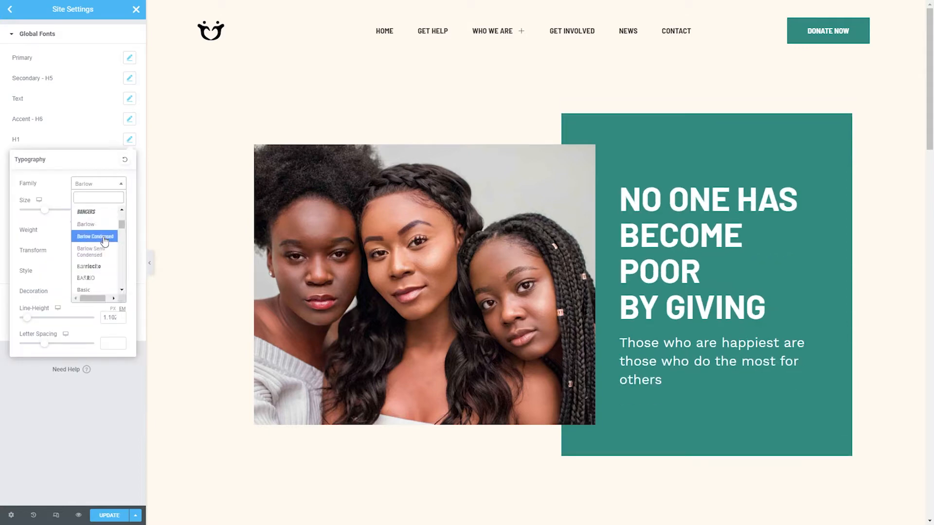
pyautogui.click(103, 237)
pyautogui.click(94, 184)
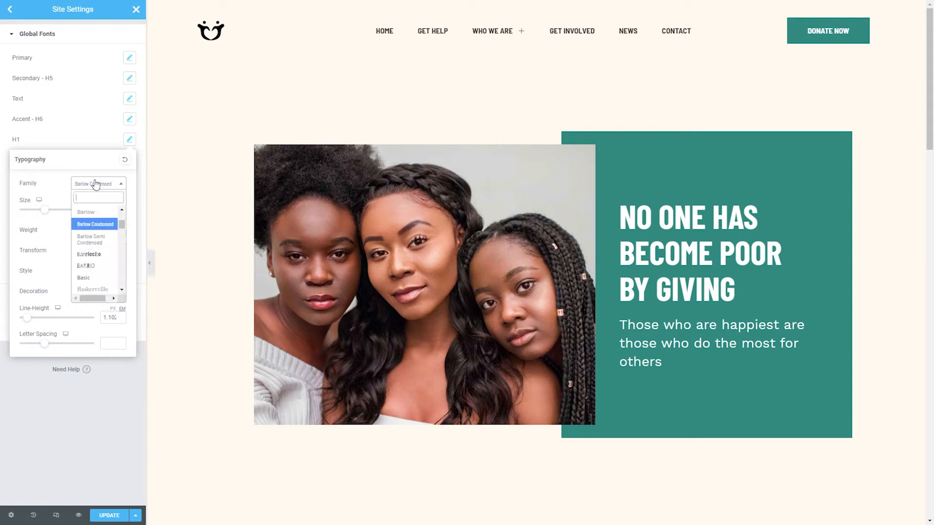
pyautogui.click(100, 238)
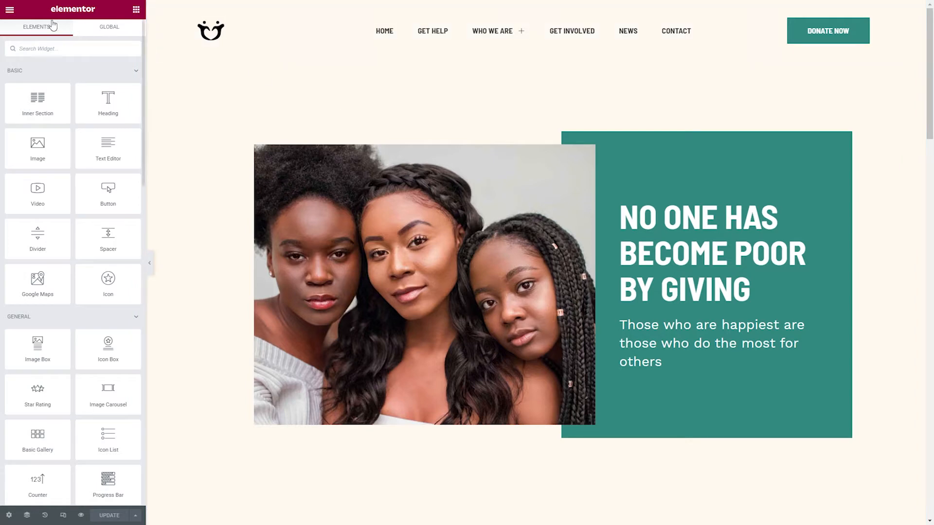
# Step: Open the Global Colors section of the Site Settings
pyautogui.click(9, 10)
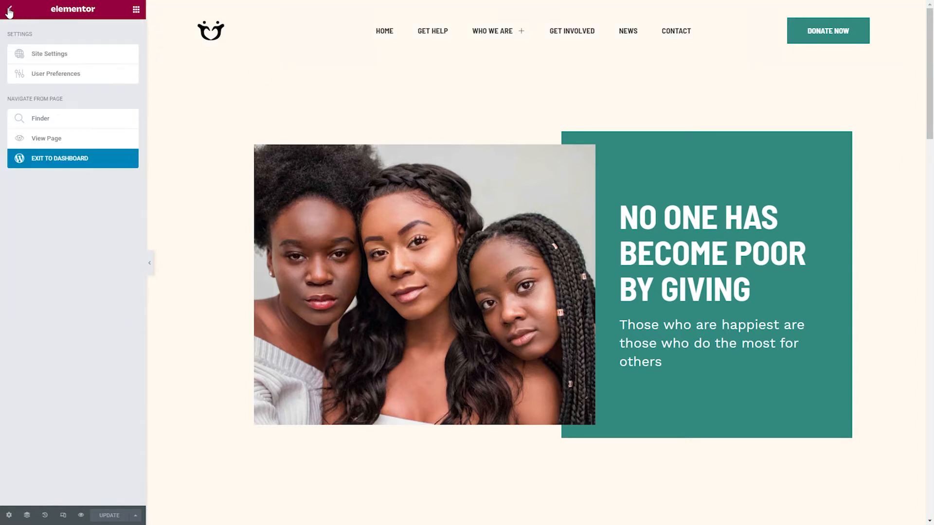
pyautogui.click(58, 59)
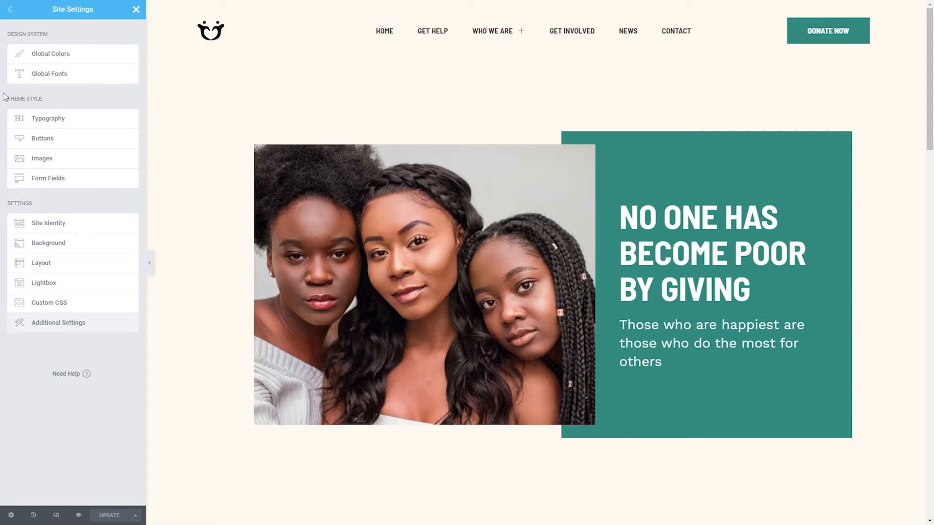
pyautogui.click(63, 56)
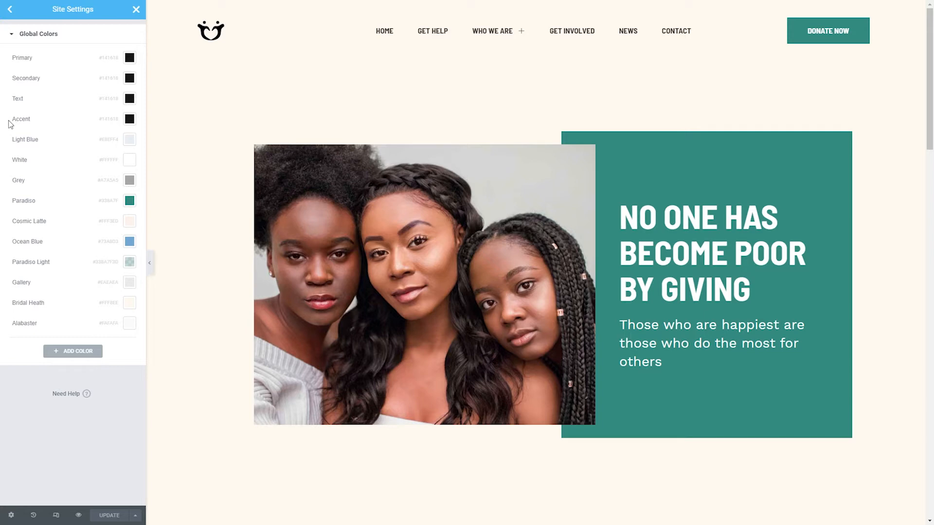
# Step: Try #97AEC5 as the Primary global color, and undo the change
pyautogui.click(130, 57)
pyautogui.write('#97AEC5')
pyautogui.moveTo(30, 103); pyautogui.dragTo(85, 103)
pyautogui.click(4, 66)
pyautogui.hotkey('ctrl', 'z')
# Step: Open the name of the Primary global color for editing and leave it
pyautogui.doubleClick(26, 58)
pyautogui.click(26, 58)
pyautogui.click(6, 65)
# Step: Set the Paradiso global color to the red #E3394D
pyautogui.click(129, 201)
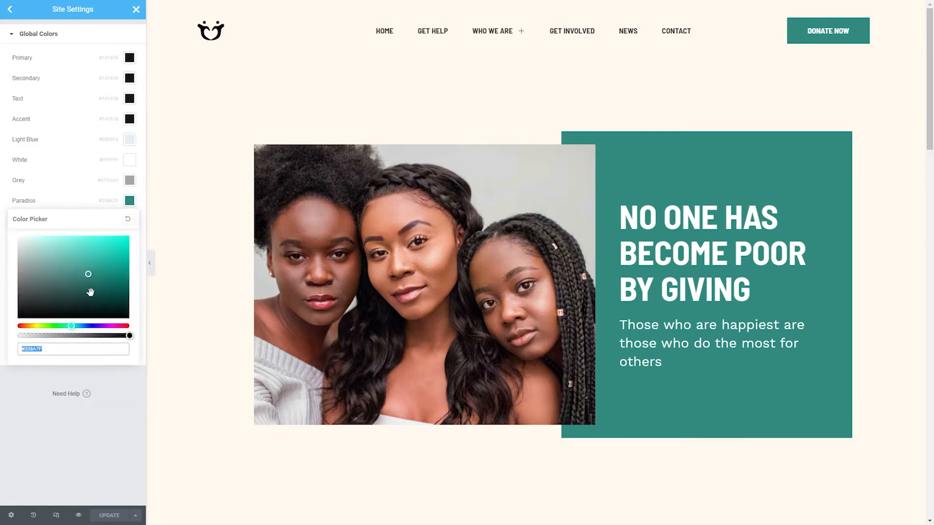
pyautogui.write('#E3394D')
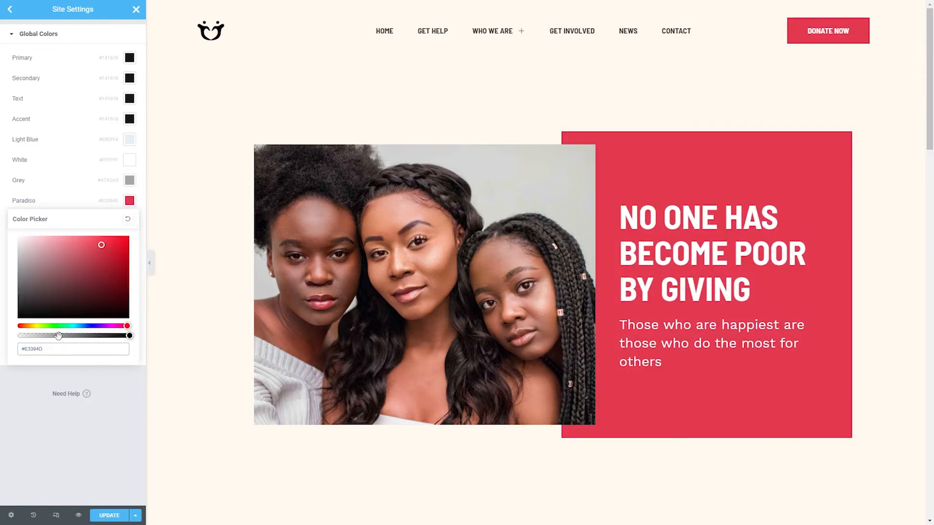
pyautogui.click(7, 209)
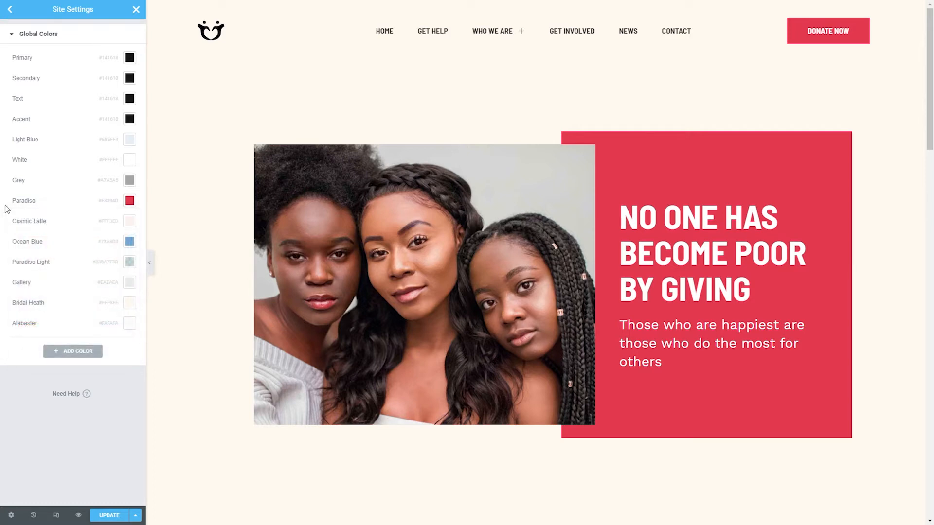
# Step: Add a light grey global color named Background Color
pyautogui.click(76, 352)
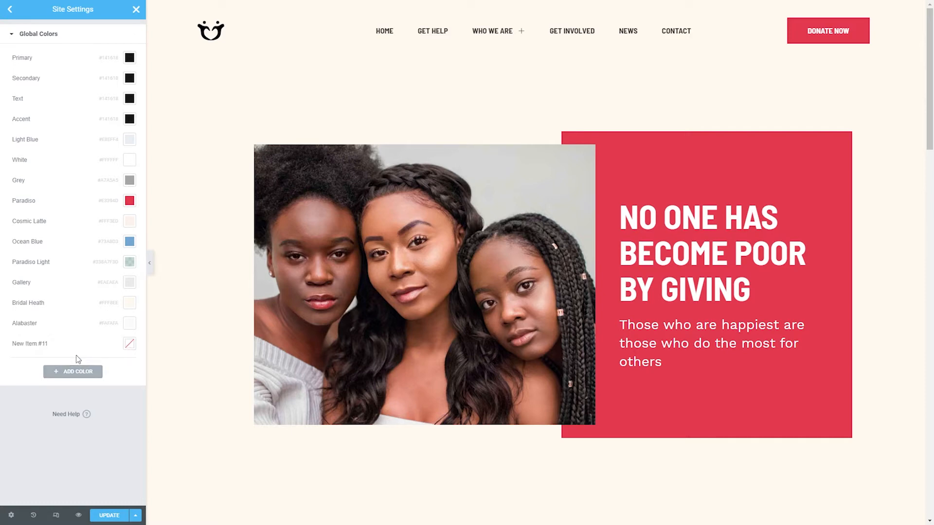
pyautogui.click(129, 344)
pyautogui.tripleClick(43, 344)
pyautogui.write('Background Color')
pyautogui.press('Return')
# Step: Start deleting the Background Color global color, and cancel the deletion
pyautogui.click(114, 343)
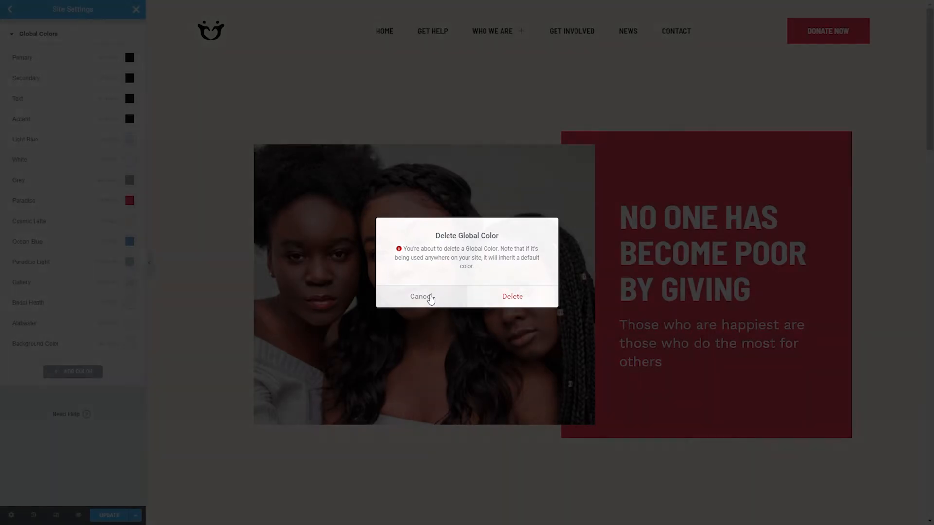
pyautogui.click(429, 296)
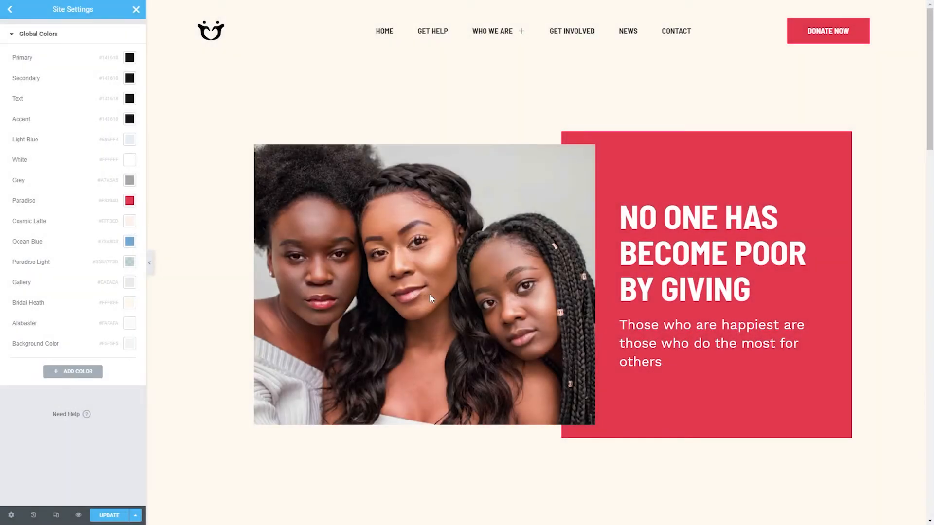
# Step: Examine the typography settings of the Primary style in Global Fonts
pyautogui.click(10, 9)
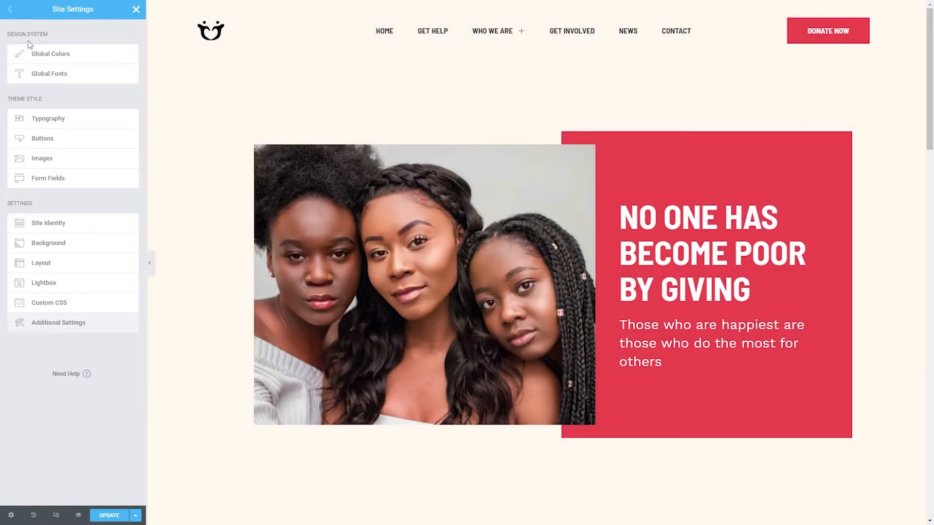
pyautogui.click(40, 77)
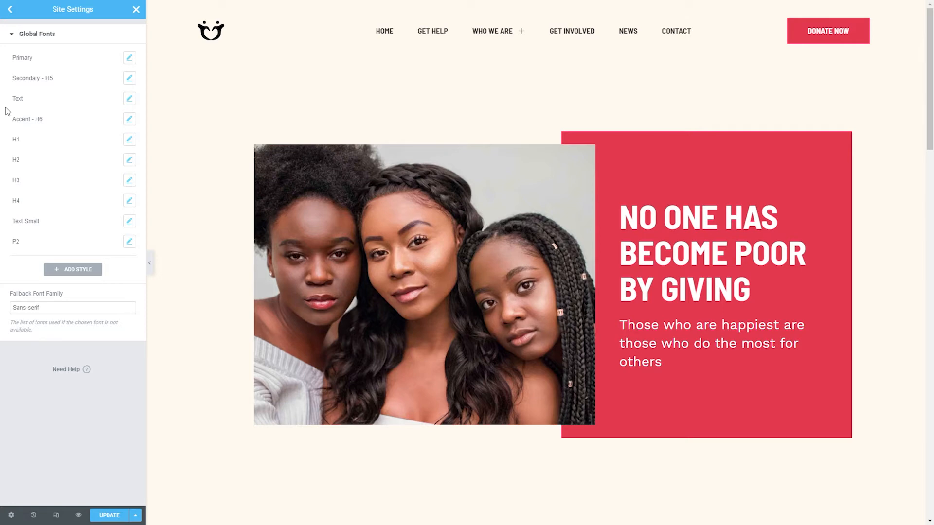
pyautogui.click(129, 59)
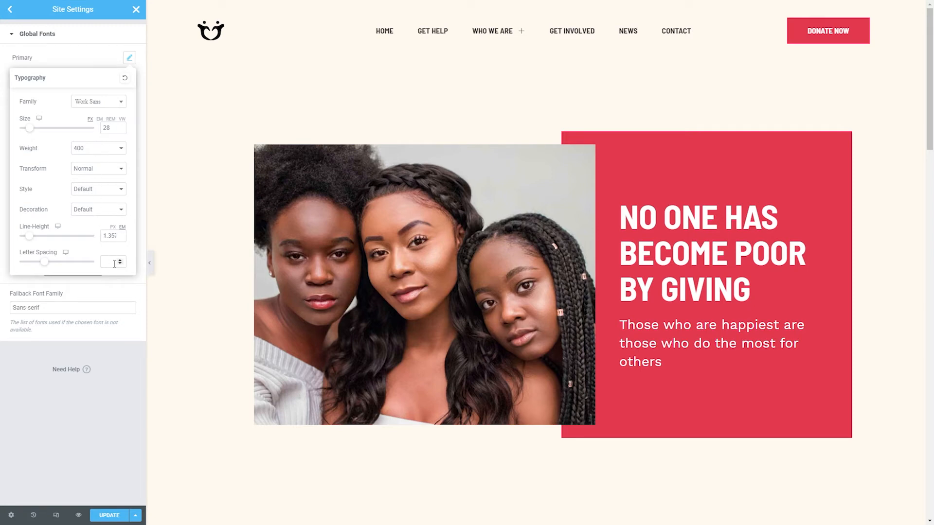
pyautogui.click(8, 143)
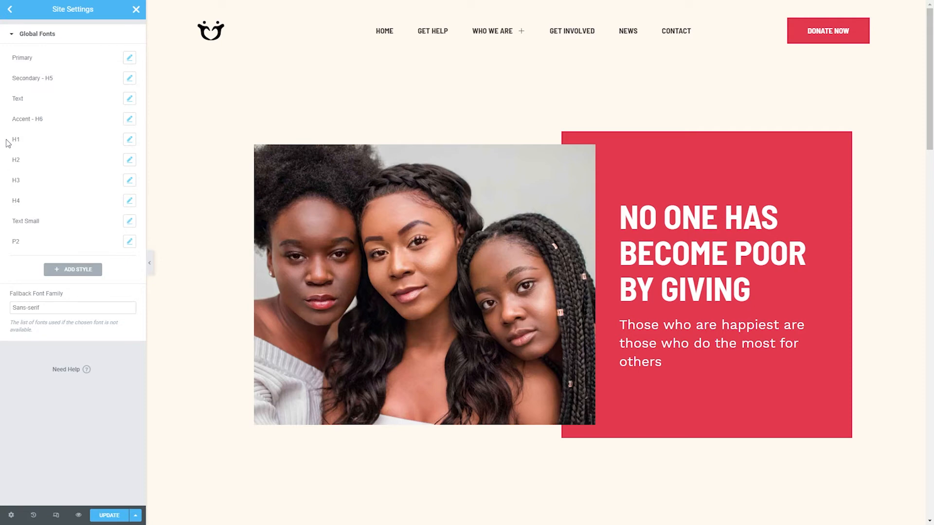
# Step: Start deleting the P2 global font style, and cancel the deletion
pyautogui.click(115, 243)
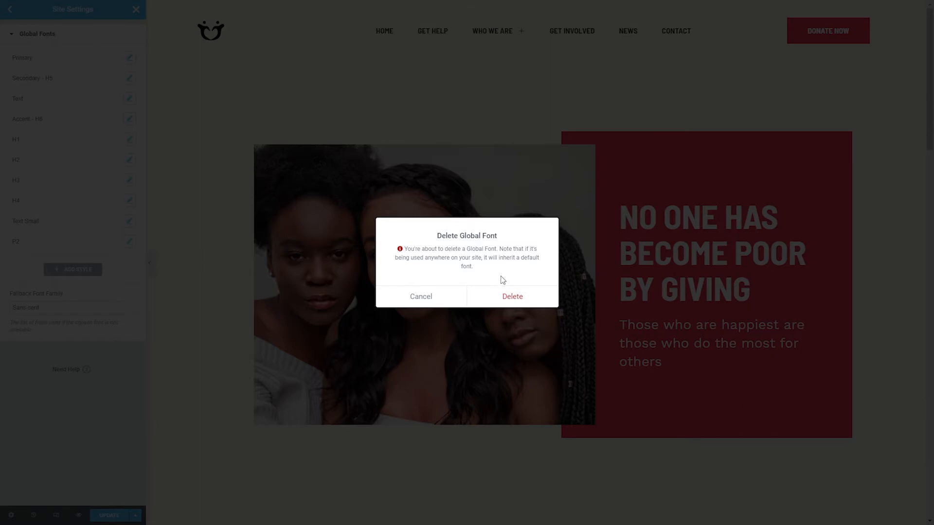
pyautogui.click(433, 297)
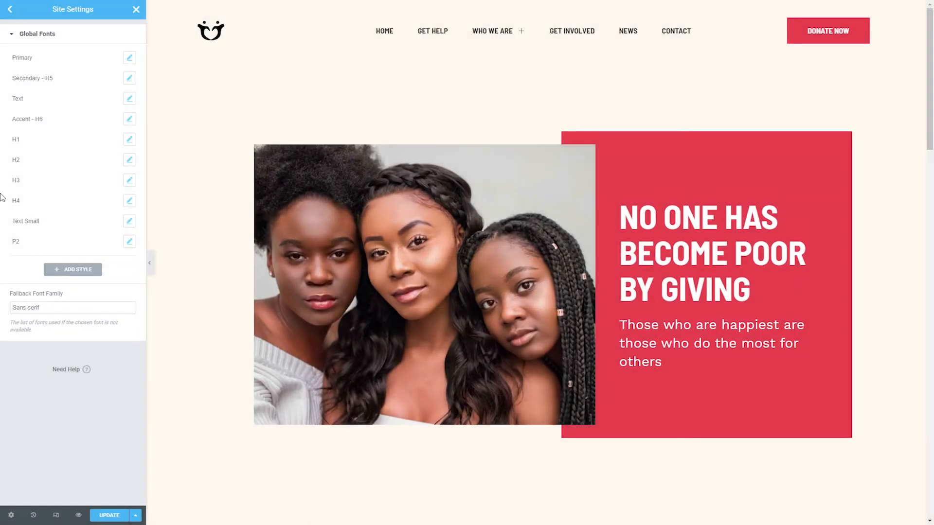
pyautogui.click(66, 304)
# Step: Save the site settings changes and return to the page editor
pyautogui.click(111, 517)
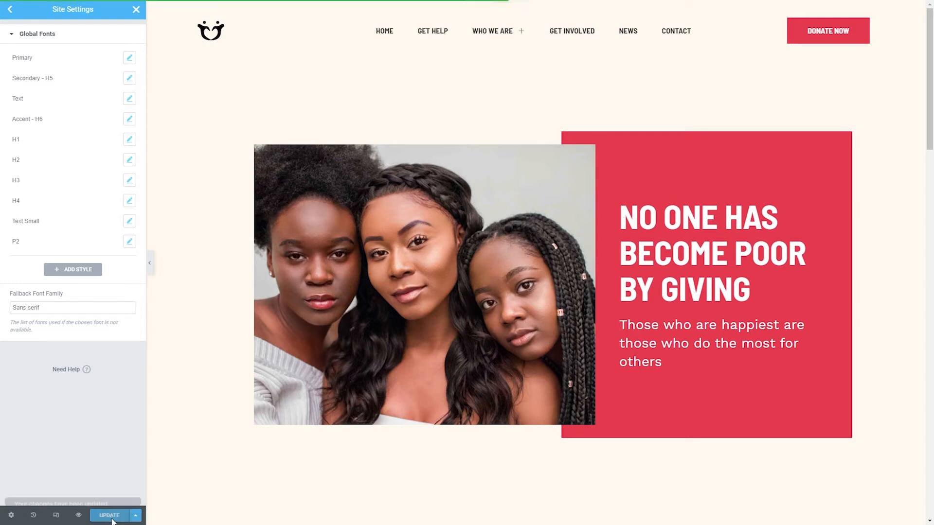
pyautogui.click(113, 488)
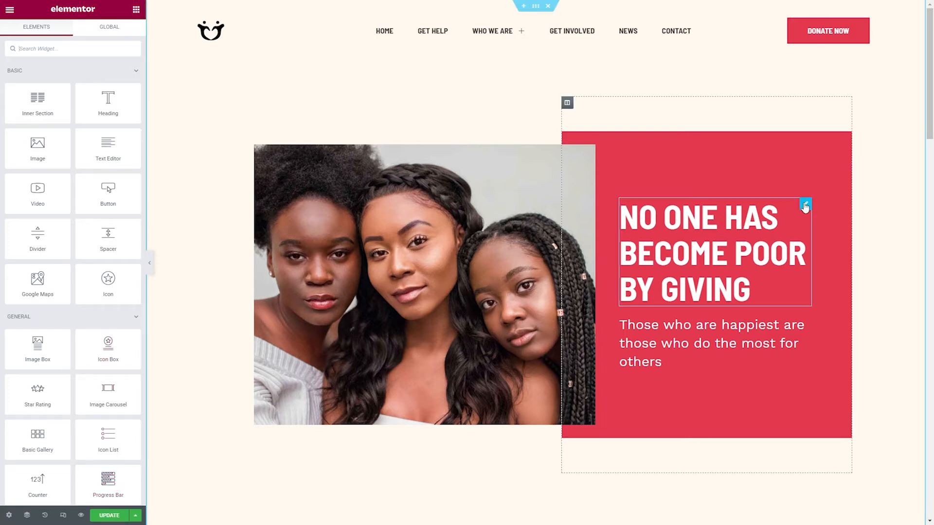
# Step: Open the style settings of the "No one has become poor by giving" heading and browse the global colors for its text
pyautogui.click(806, 204)
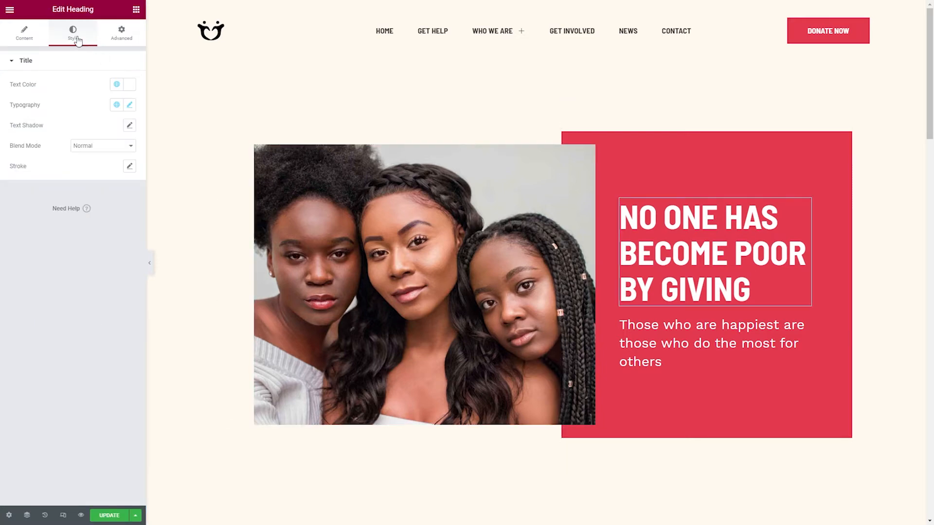
pyautogui.click(117, 85)
pyautogui.scroll(-2, 100, 167)
pyautogui.scroll(-1, 99, 167)
pyautogui.scroll(4, 100, 166)
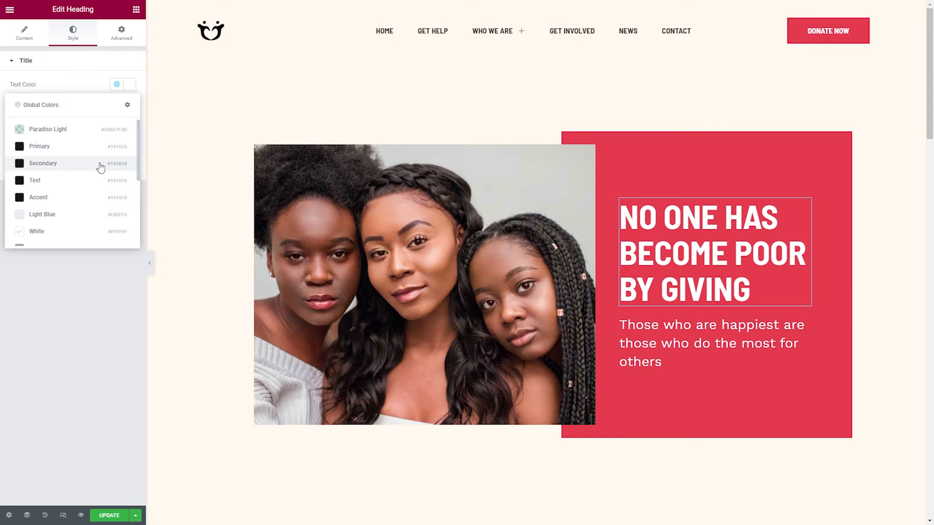
# Step: Give the heading text a light pink custom color and create a global color named Heading Color from it
pyautogui.click(129, 84)
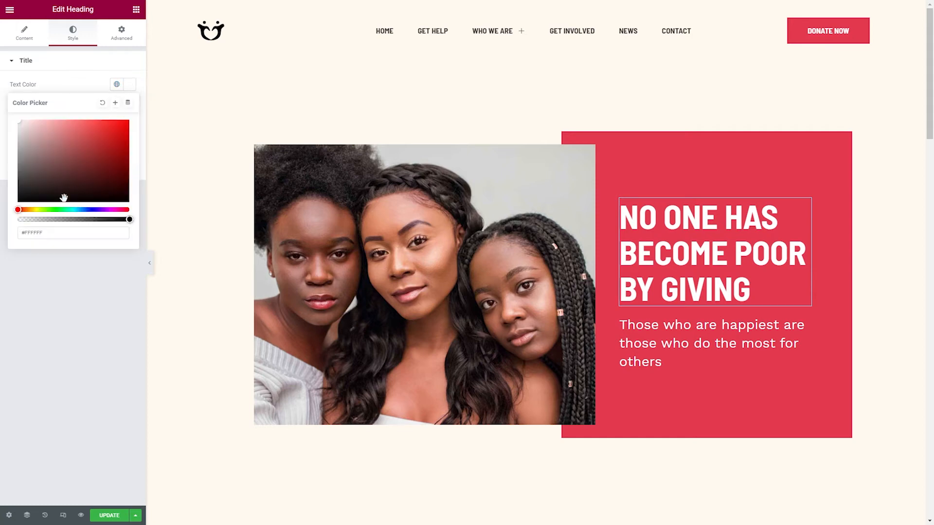
pyautogui.moveTo(22, 119); pyautogui.dragTo(27, 121)
pyautogui.click(115, 103)
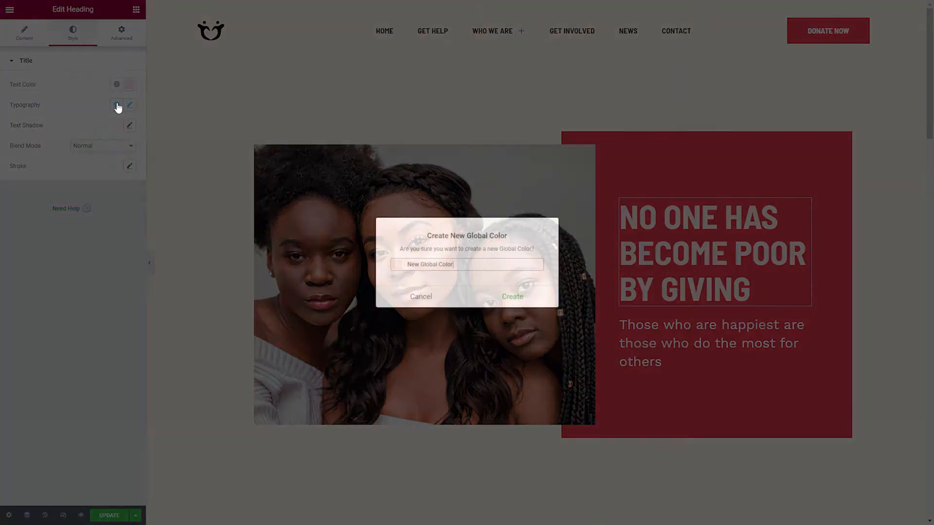
pyautogui.tripleClick(467, 263)
pyautogui.write('Heading Color')
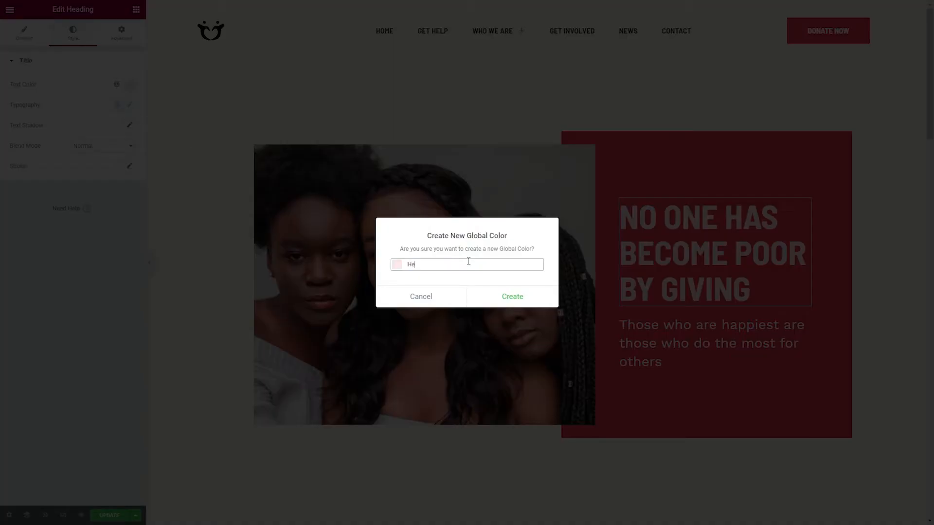
pyautogui.click(502, 292)
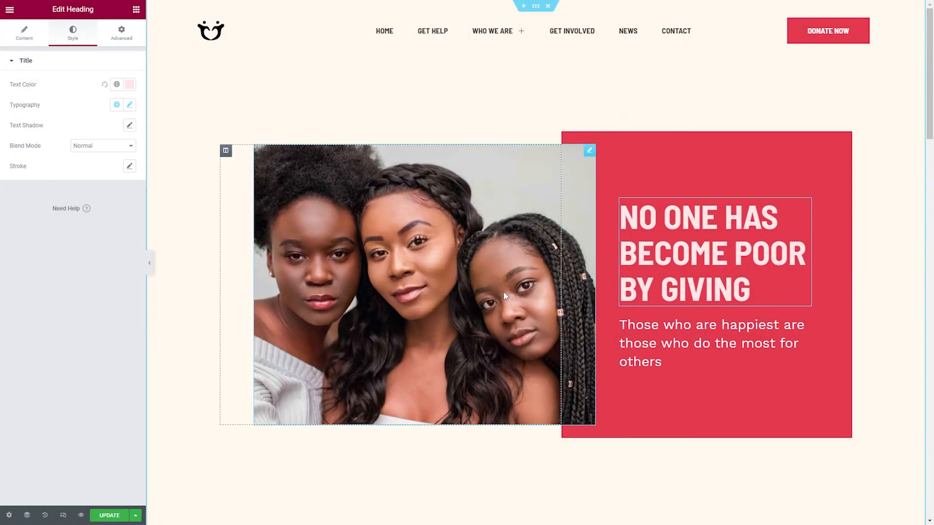
# Step: Set the heading's text color to the white global color and open the list of global fonts for its typography
pyautogui.click(78, 230)
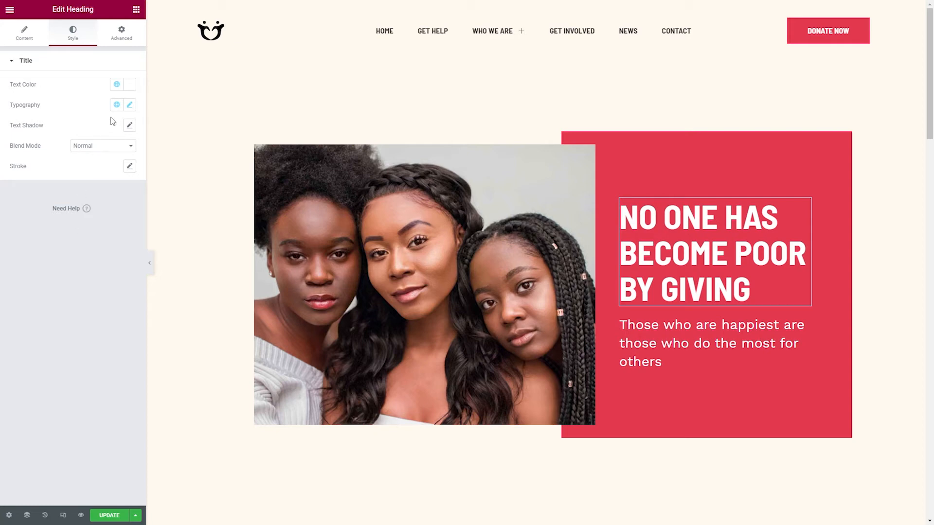
pyautogui.click(117, 105)
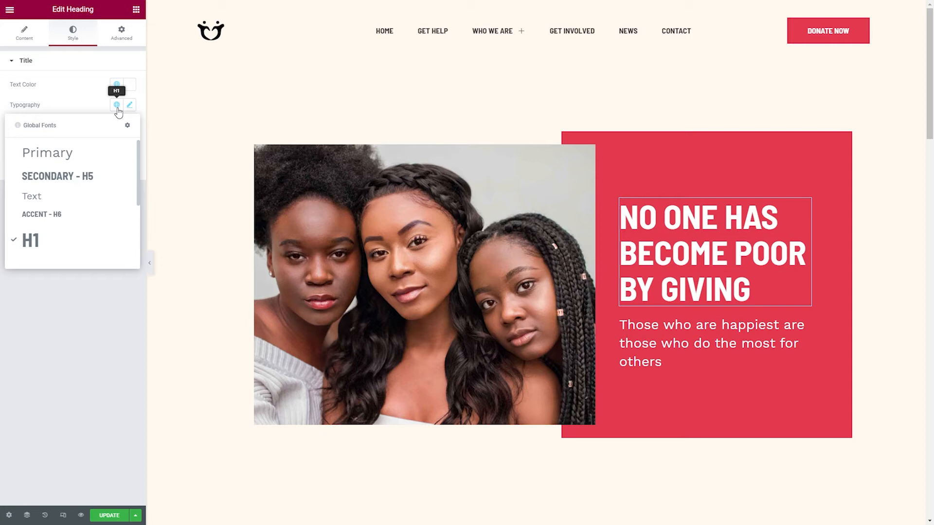
# Step: Customize the heading's typography with the Barlow family, a size of 50 px and Bold weight
pyautogui.click(130, 105)
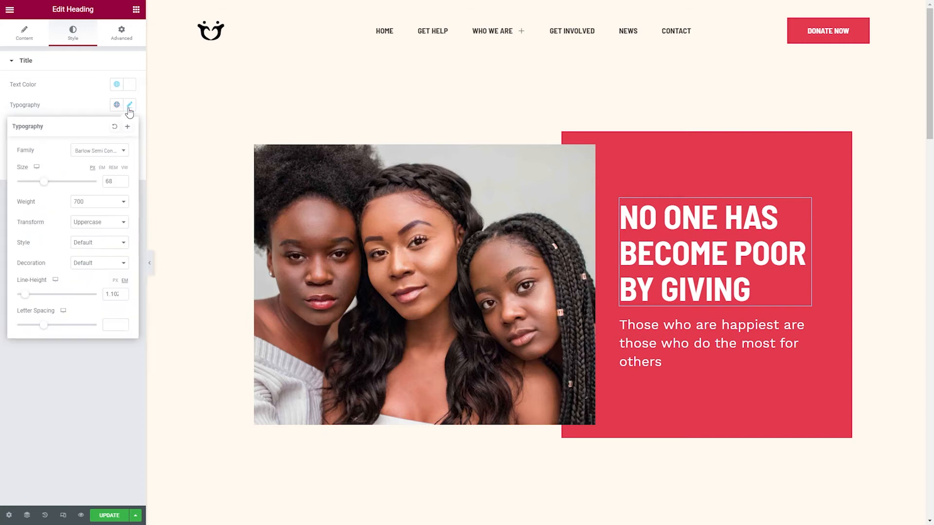
pyautogui.click(102, 157)
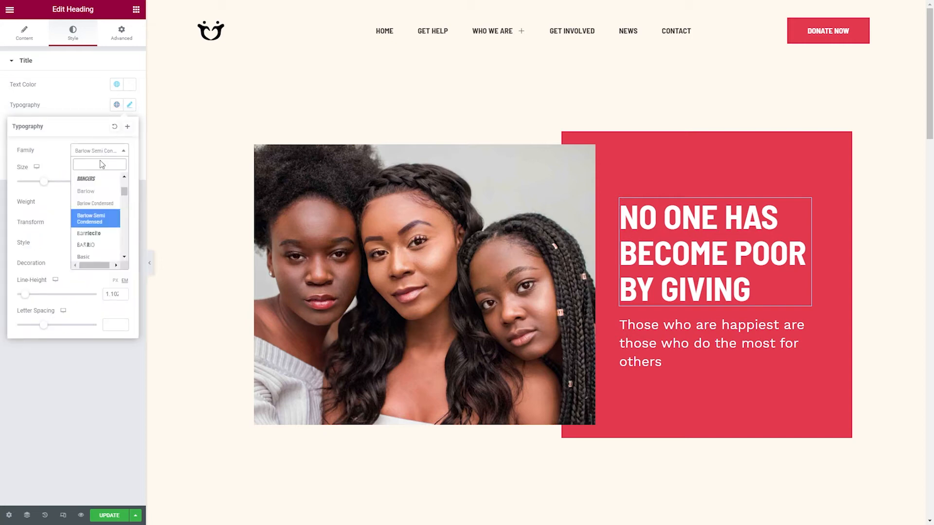
pyautogui.click(99, 190)
pyautogui.doubleClick(112, 181)
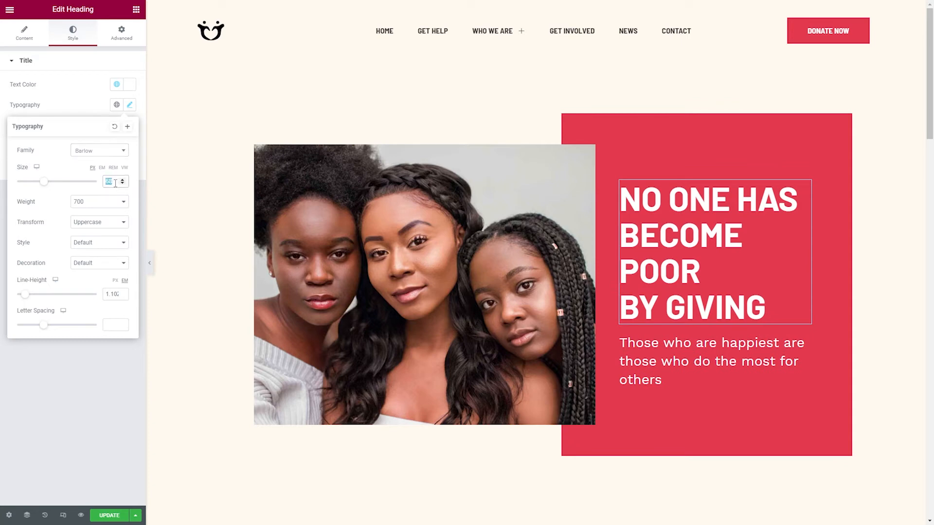
pyautogui.write('50')
pyautogui.click(111, 202)
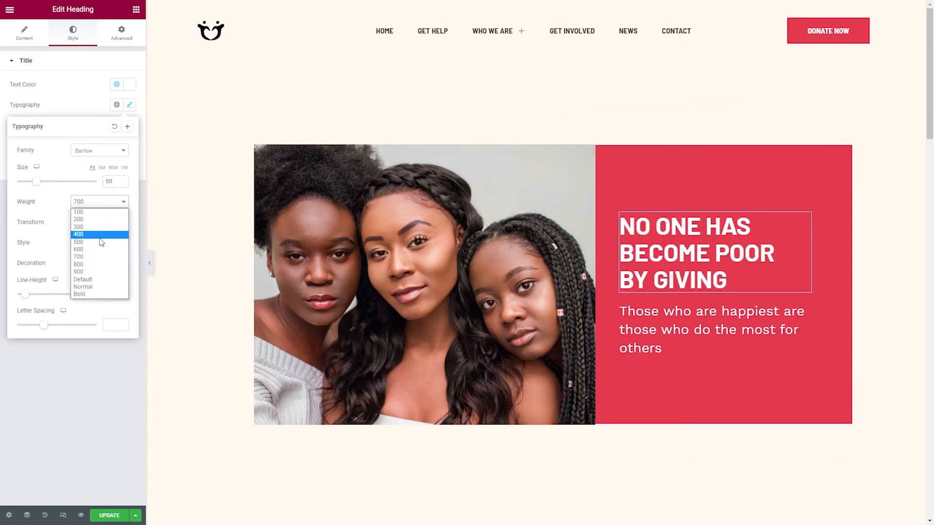
pyautogui.click(80, 294)
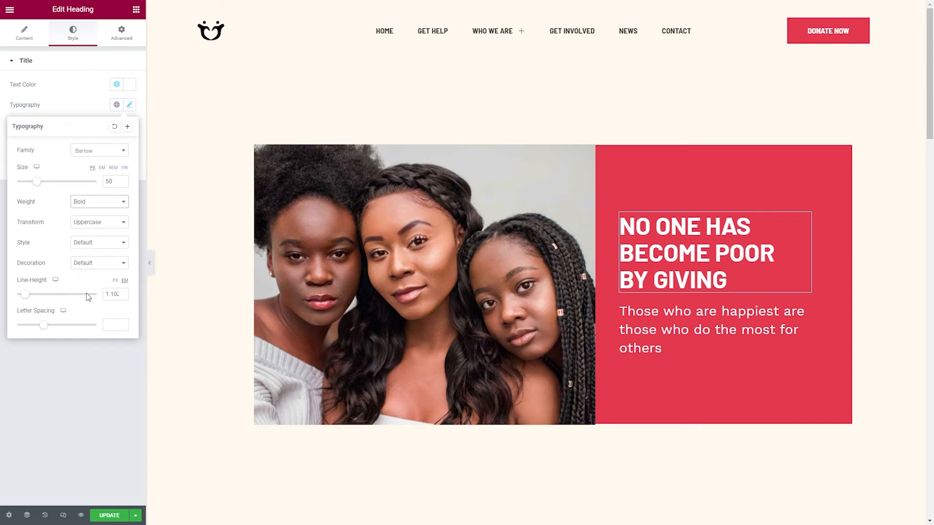
# Step: Create a global font named Heading Style from the heading's custom typography
pyautogui.click(127, 127)
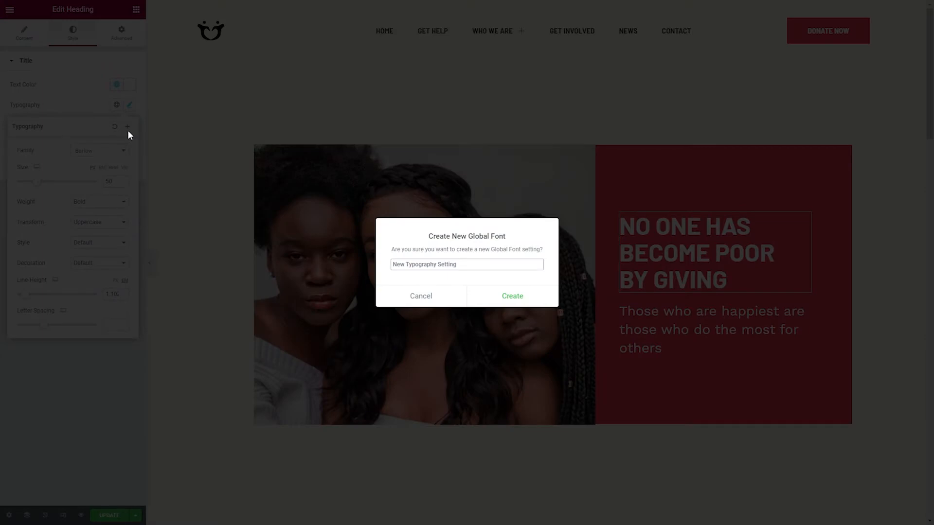
pyautogui.click(482, 264)
pyautogui.hotkey('ctrl', 'a')
pyautogui.write('Headin')
pyautogui.write('g Bold')
pyautogui.click(509, 295)
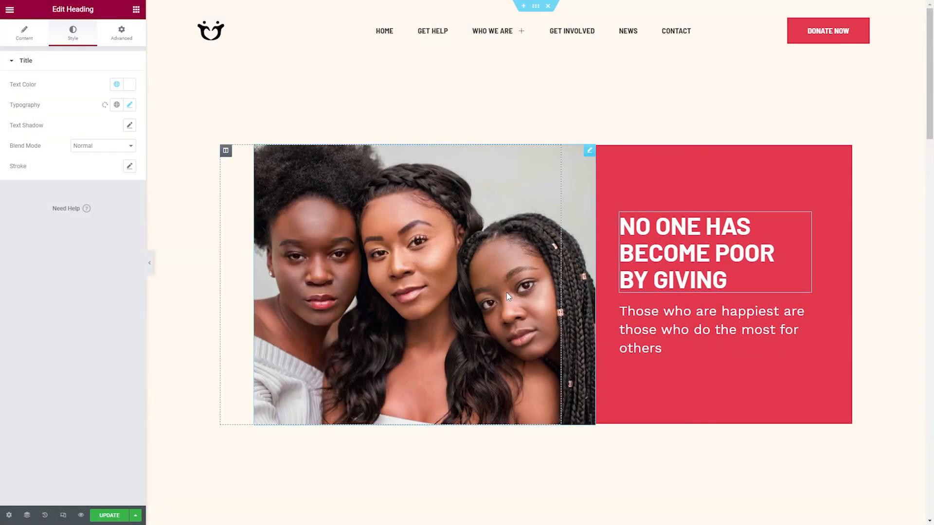
# Step: Apply the H1 global font to the "No one has become poor by giving" heading
pyautogui.click(117, 106)
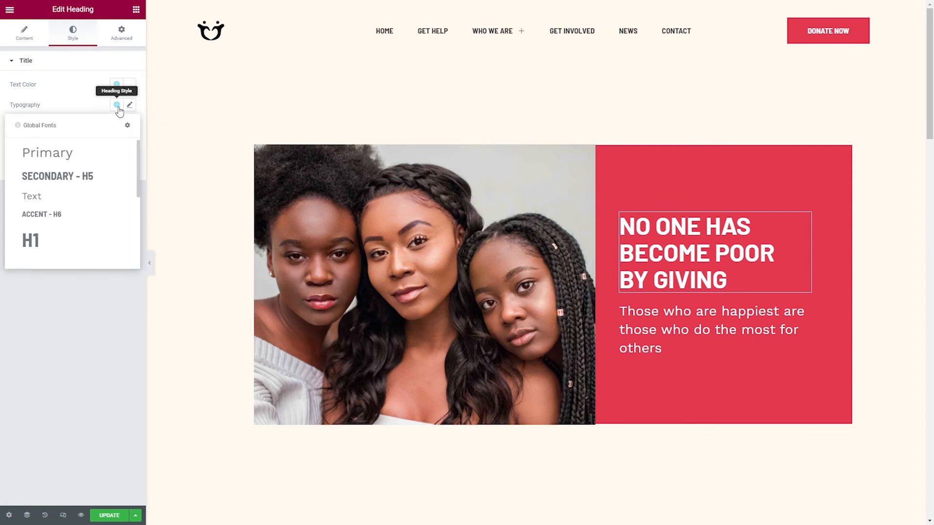
pyautogui.click(64, 238)
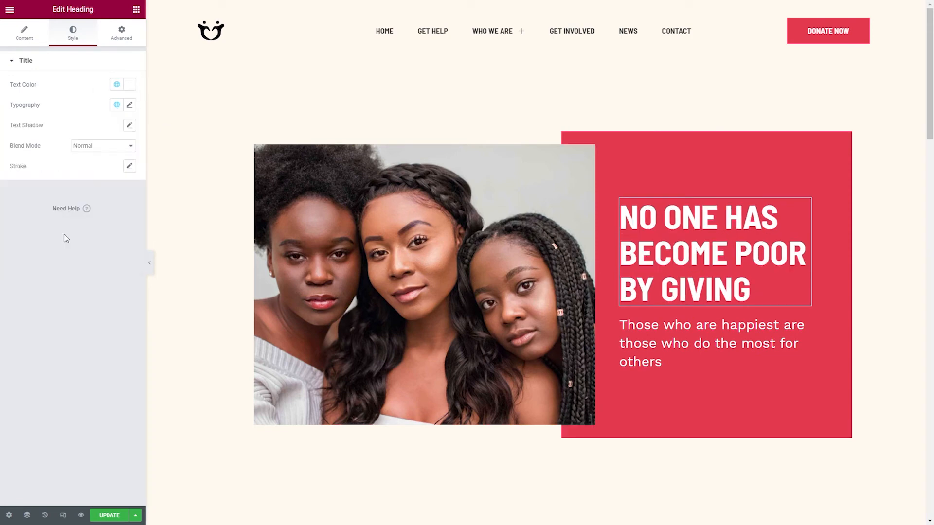
# Step: Review the site's global fonts and global colors in the site settings, starting from the heading's global font list
pyautogui.click(117, 104)
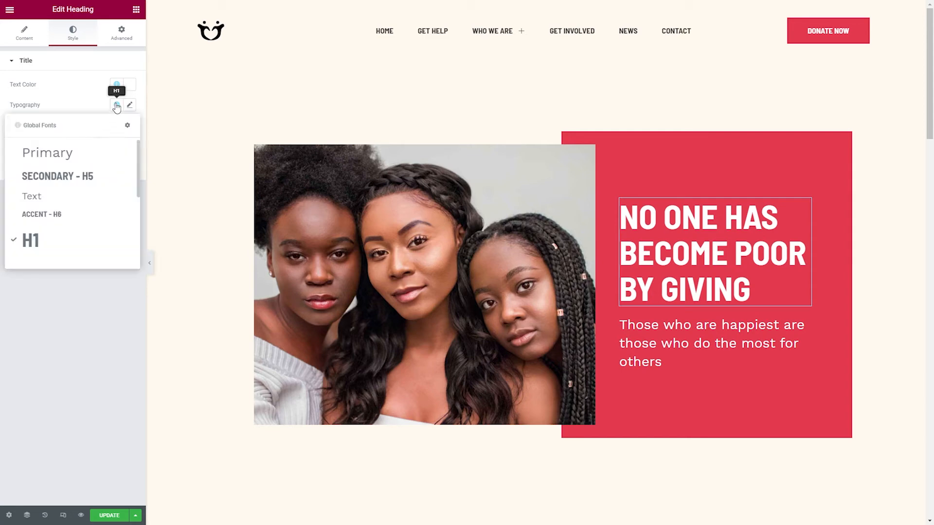
pyautogui.click(128, 126)
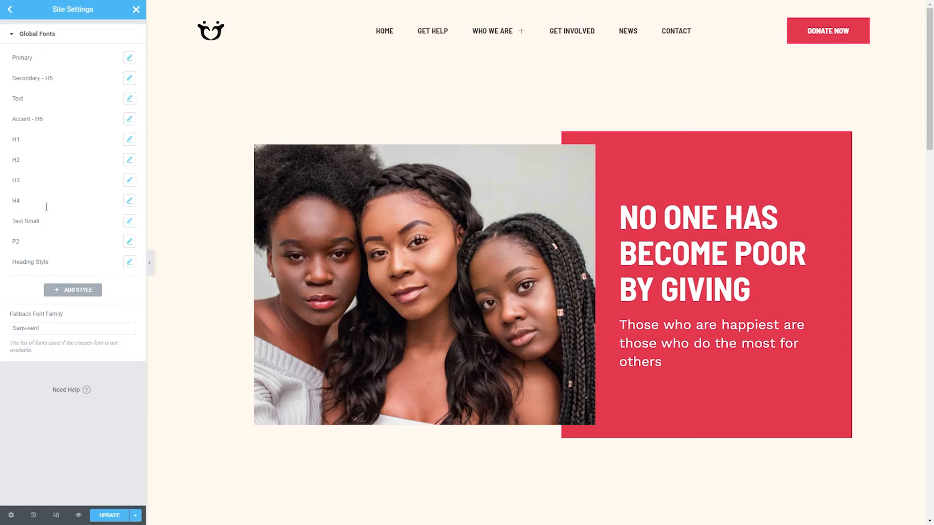
pyautogui.click(10, 9)
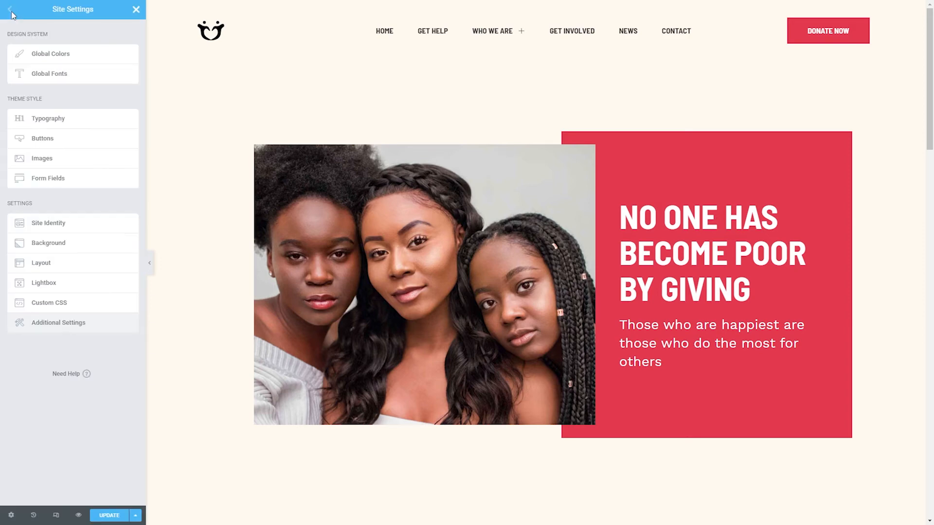
pyautogui.click(43, 53)
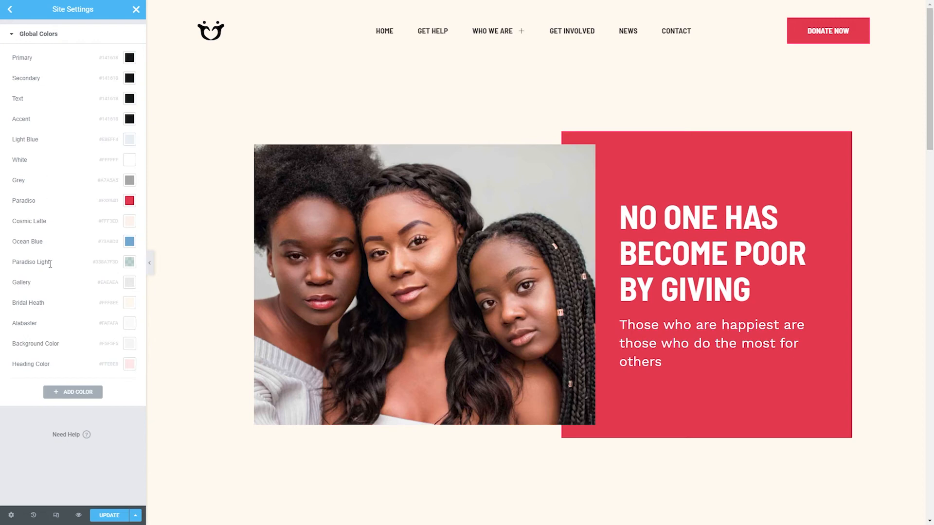
pyautogui.click(10, 15)
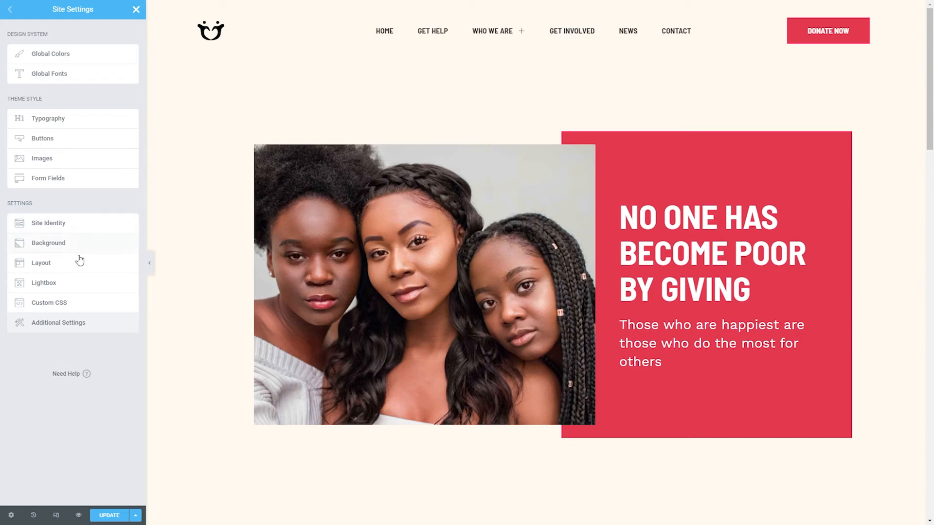
# Step: Open Elementor's additional settings in the WordPress dashboard and save the general settings with default colors and fonts disabled
pyautogui.click(77, 323)
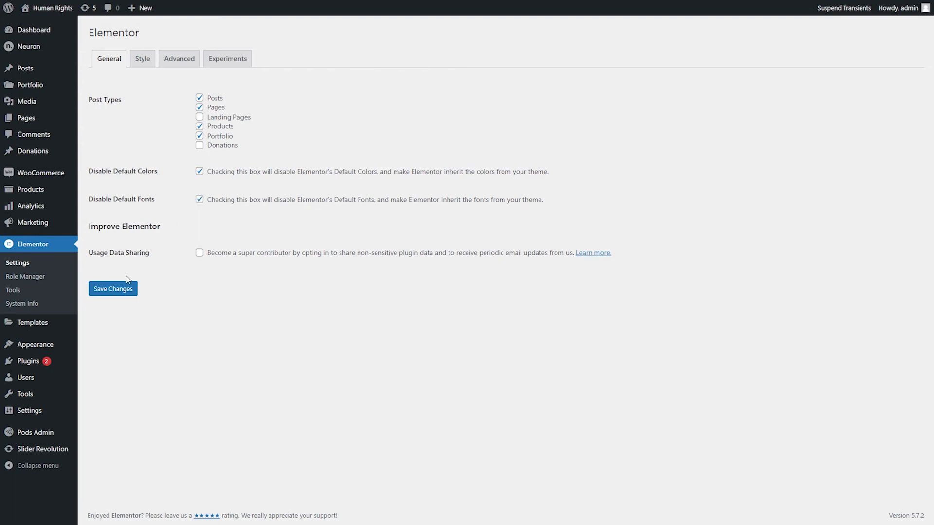
pyautogui.click(121, 290)
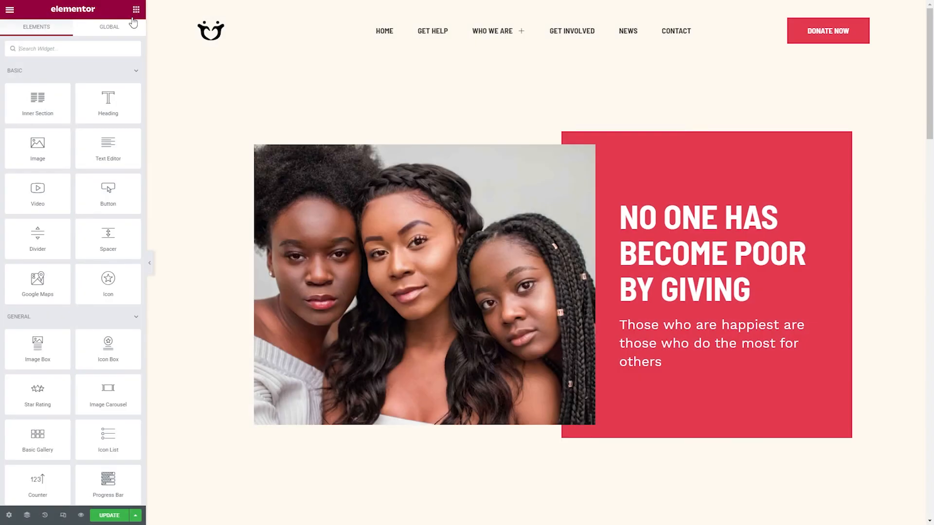
# Step: Add a button widget below the hero subtitle and set its text to "Get Help"
pyautogui.moveTo(108, 194); pyautogui.dragTo(662, 350)
pyautogui.tripleClick(97, 104)
pyautogui.write('Get Help')
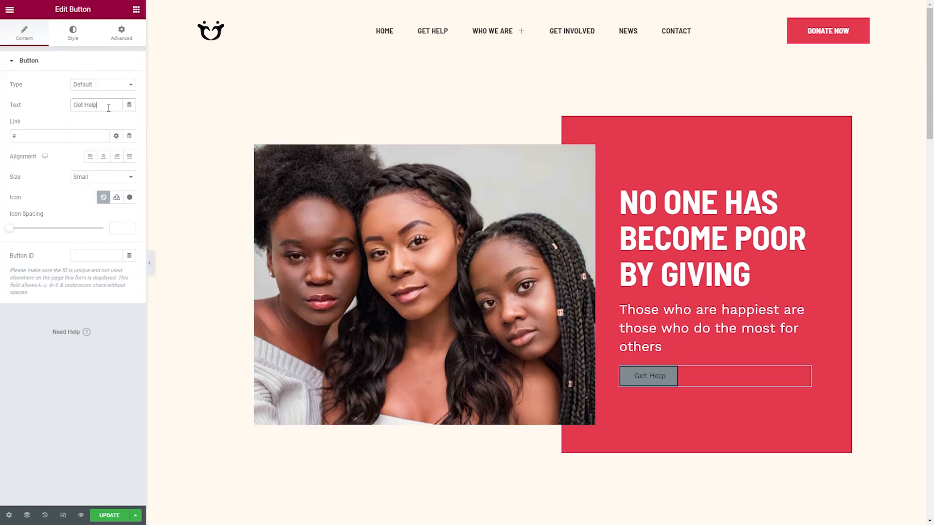
# Step: Add a second button widget below the Get Help button and set its text to "Donate"
pyautogui.click(136, 9)
pyautogui.moveTo(107, 197); pyautogui.dragTo(642, 389)
pyautogui.tripleClick(100, 105)
pyautogui.write('Donate')
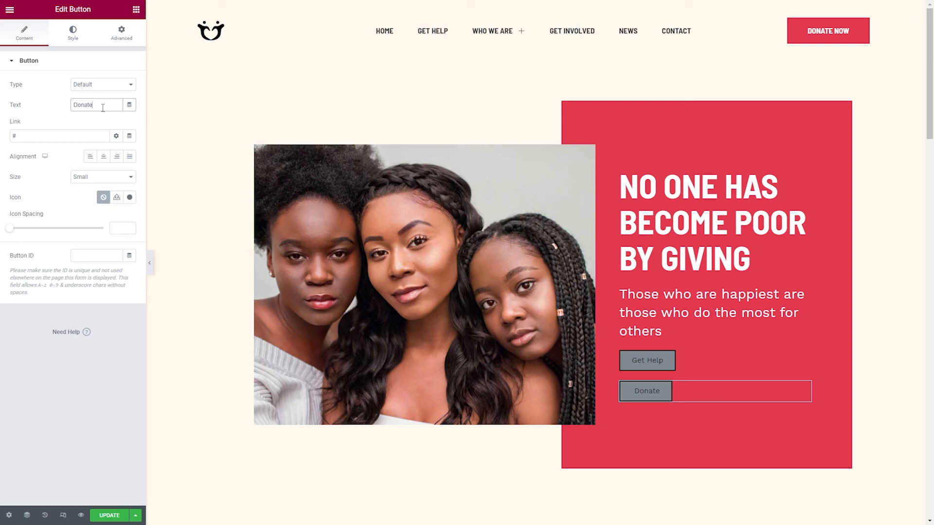
# Step: Set the positioning width of the Donate button to Inline (auto)
pyautogui.click(122, 35)
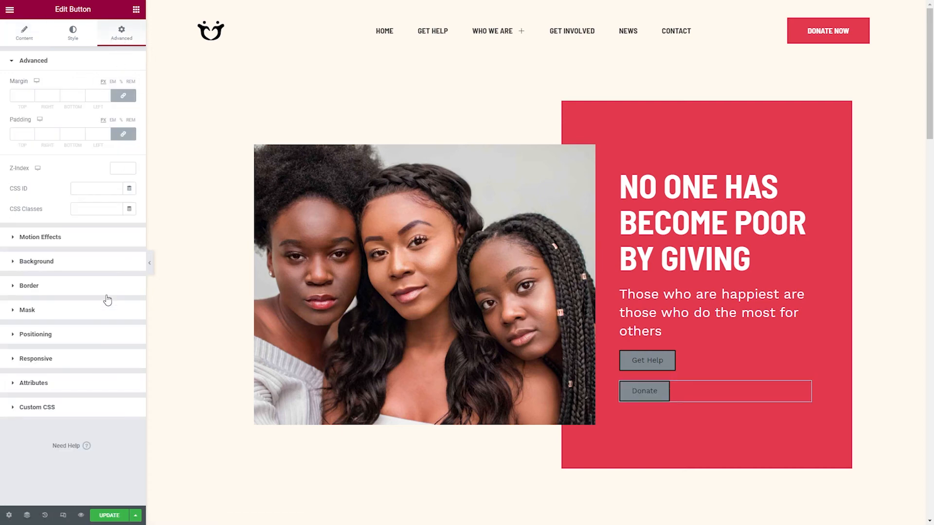
pyautogui.click(100, 335)
pyautogui.click(103, 205)
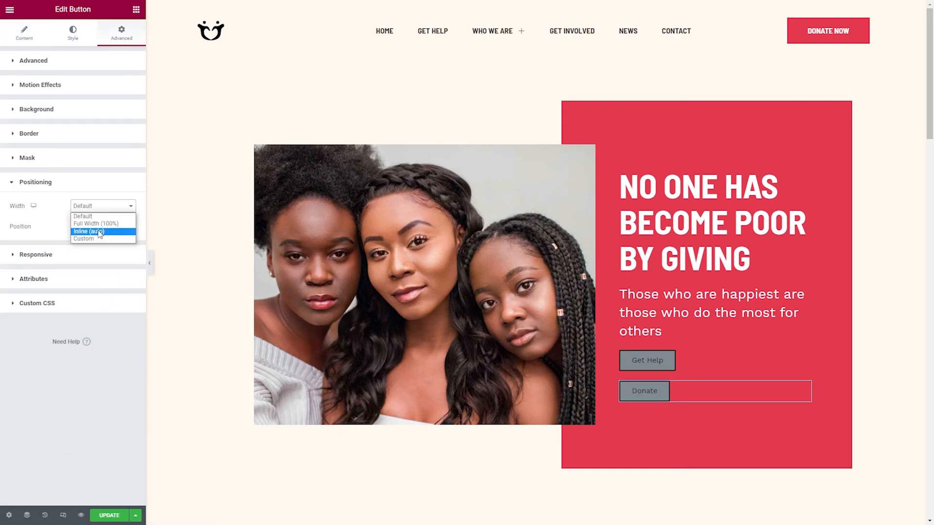
pyautogui.click(102, 234)
# Step: Set the positioning width of the Get Help button to Inline (auto)
pyautogui.click(807, 358)
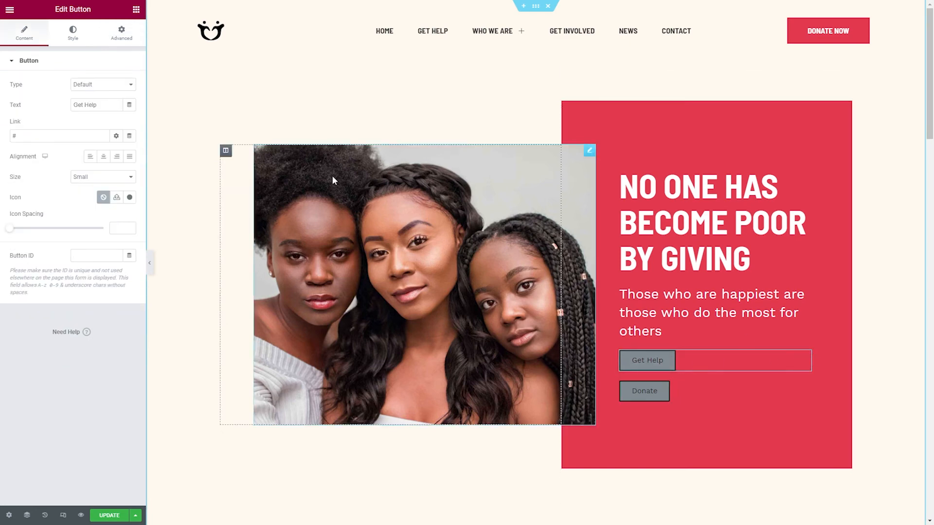
pyautogui.click(121, 35)
pyautogui.click(75, 336)
pyautogui.click(95, 206)
pyautogui.click(95, 233)
# Step: Unlink the Get Help button's margins and give it a right margin of 32 px
pyautogui.click(95, 60)
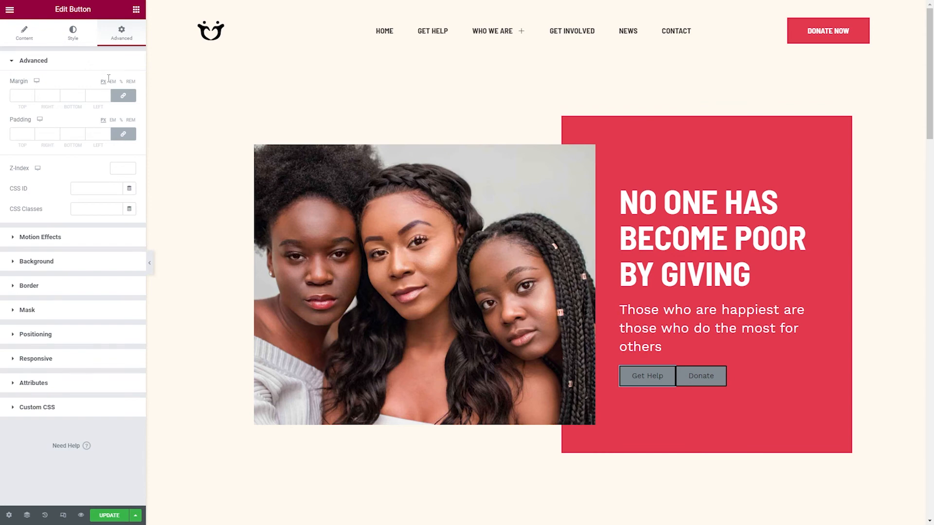
pyautogui.click(123, 95)
pyautogui.click(46, 96)
pyautogui.write('32')
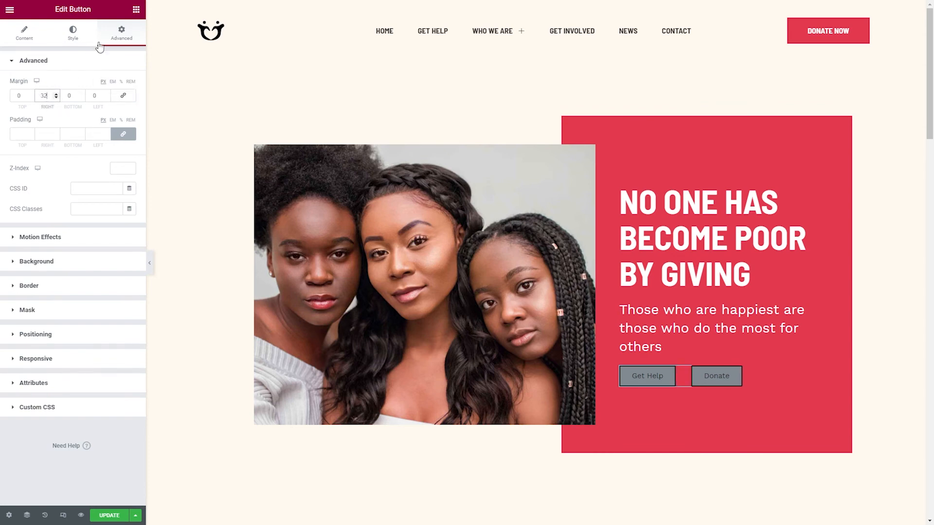
# Step: Open the site-wide button theme style and activate its typography settings for all buttons
pyautogui.click(136, 9)
pyautogui.click(11, 10)
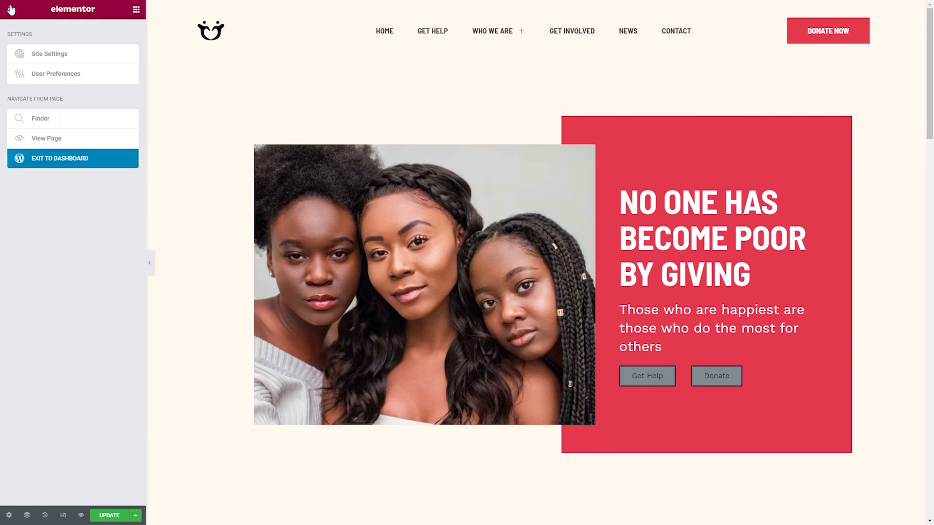
pyautogui.click(48, 57)
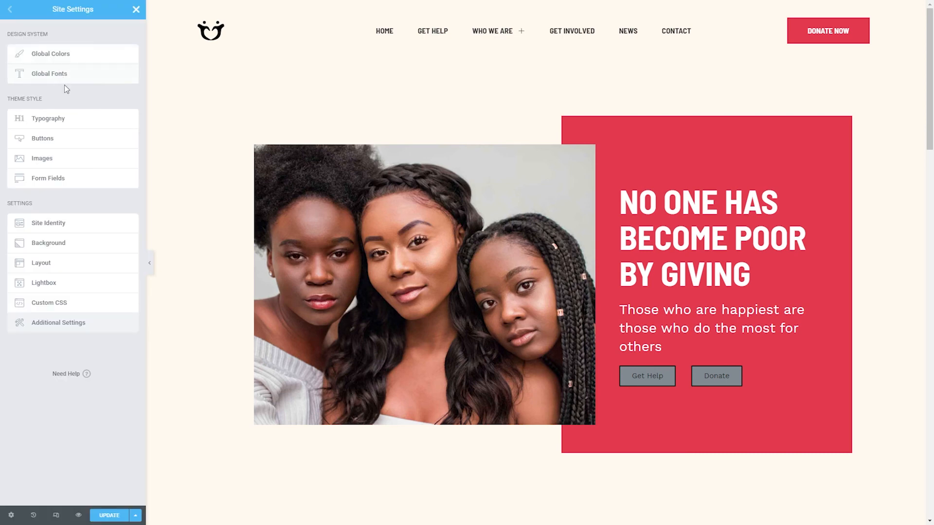
pyautogui.click(69, 139)
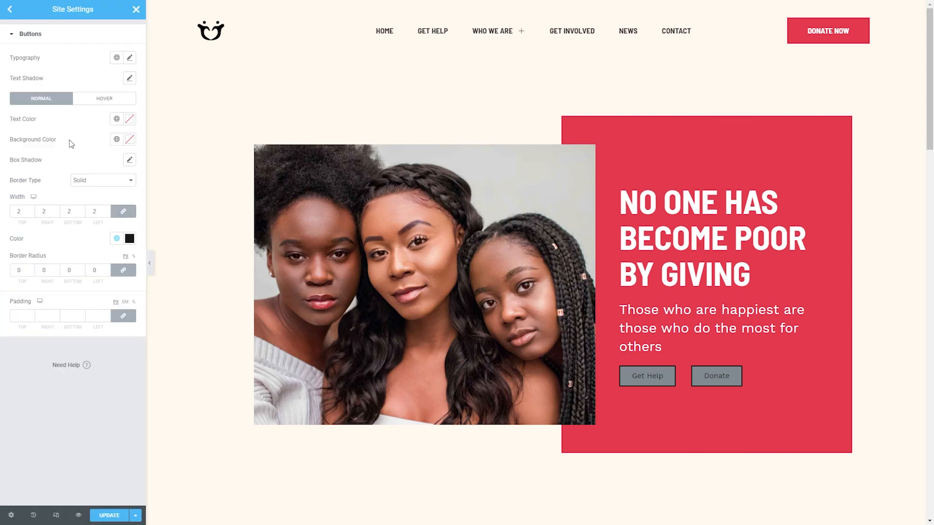
pyautogui.click(129, 58)
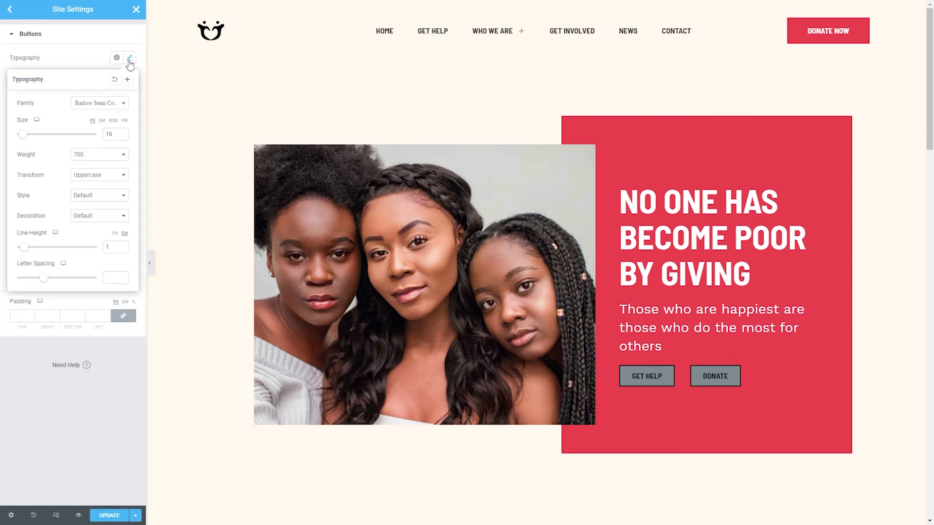
pyautogui.click(104, 64)
# Step: Style the buttons' normal state with the global White for text and border and a fully transparent background
pyautogui.click(117, 119)
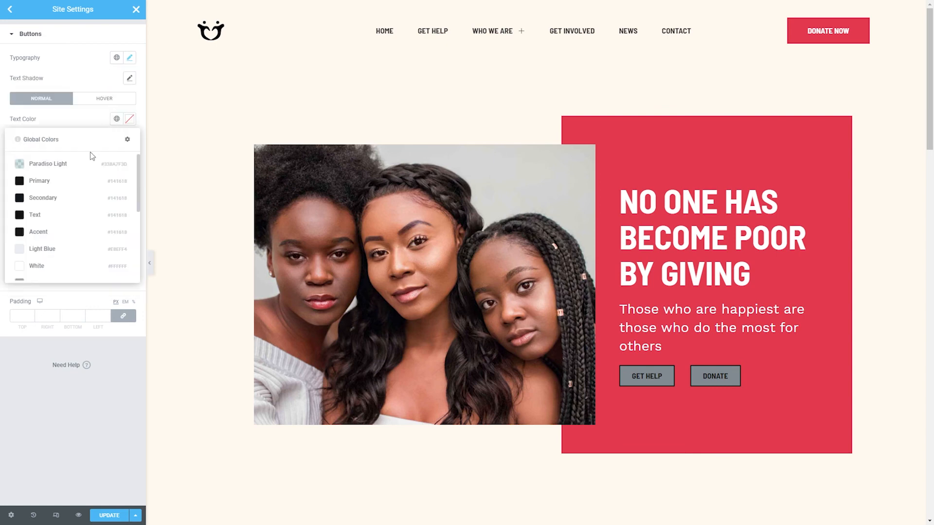
pyautogui.click(58, 266)
pyautogui.click(129, 140)
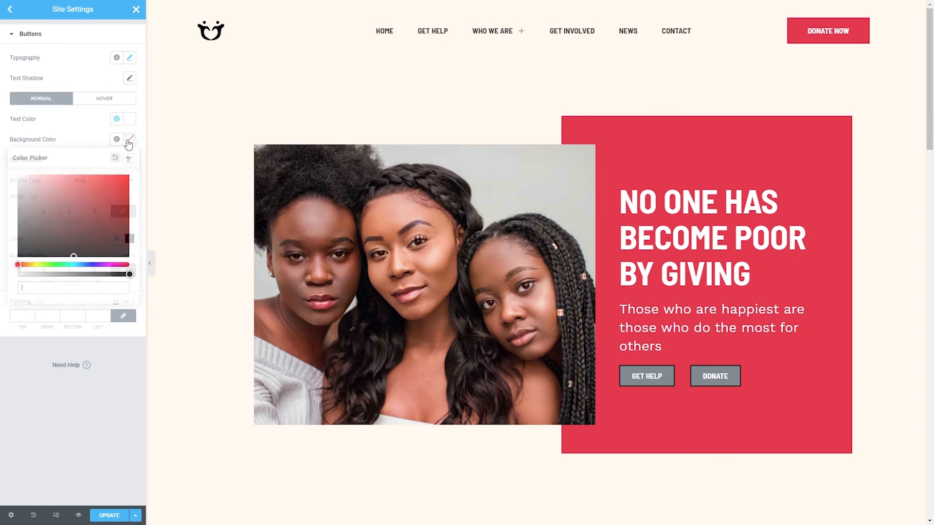
pyautogui.moveTo(129, 274); pyautogui.dragTo(10, 273)
pyautogui.click(90, 142)
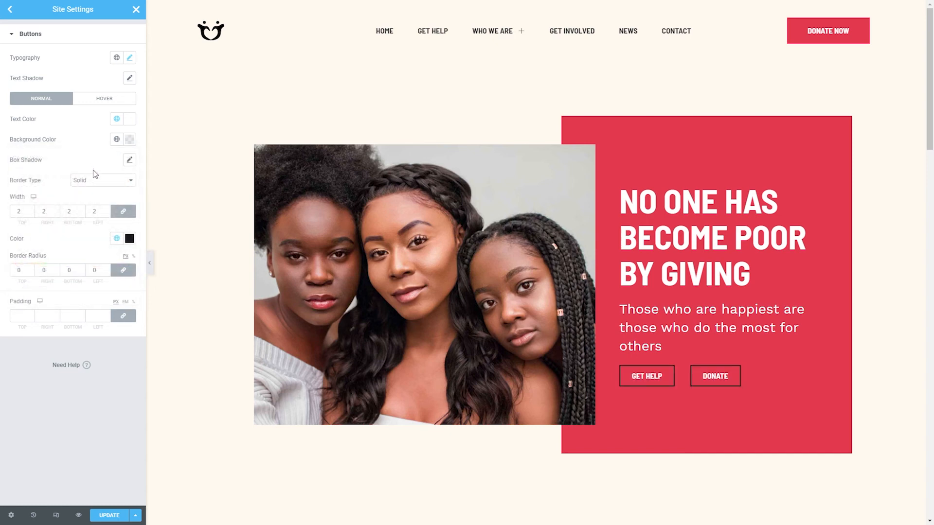
pyautogui.click(117, 238)
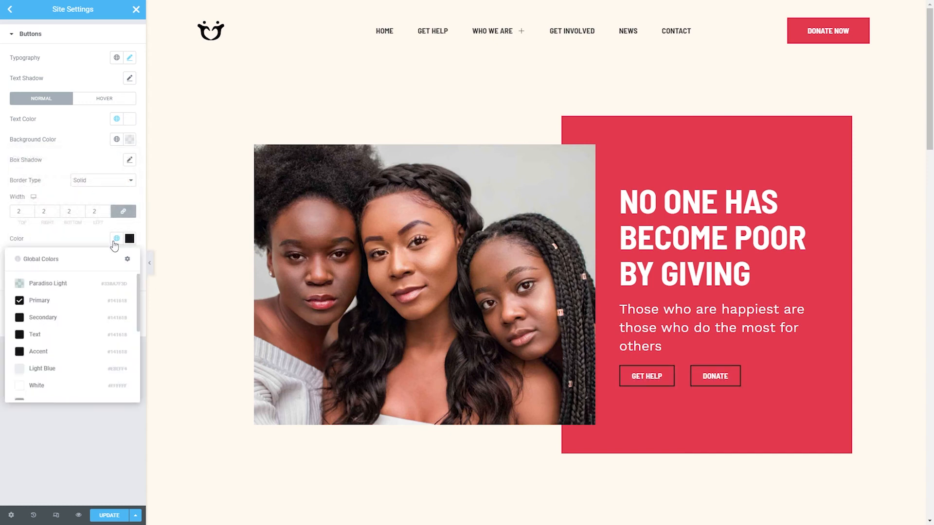
pyautogui.click(62, 385)
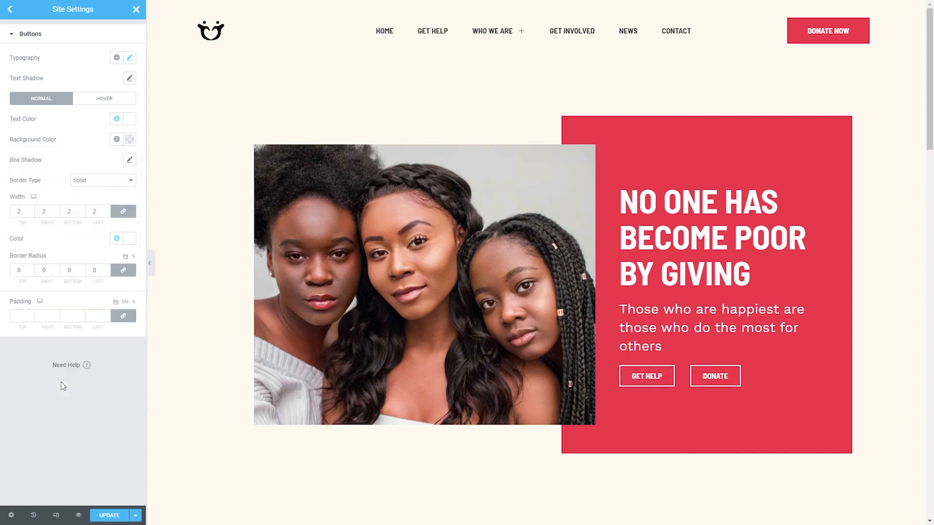
# Step: Style the buttons' hover state with the Paradiso red global color for text and White for the background
pyautogui.click(104, 99)
pyautogui.click(117, 119)
pyautogui.scroll(-3, 67, 253)
pyautogui.click(68, 253)
pyautogui.click(117, 139)
pyautogui.click(62, 285)
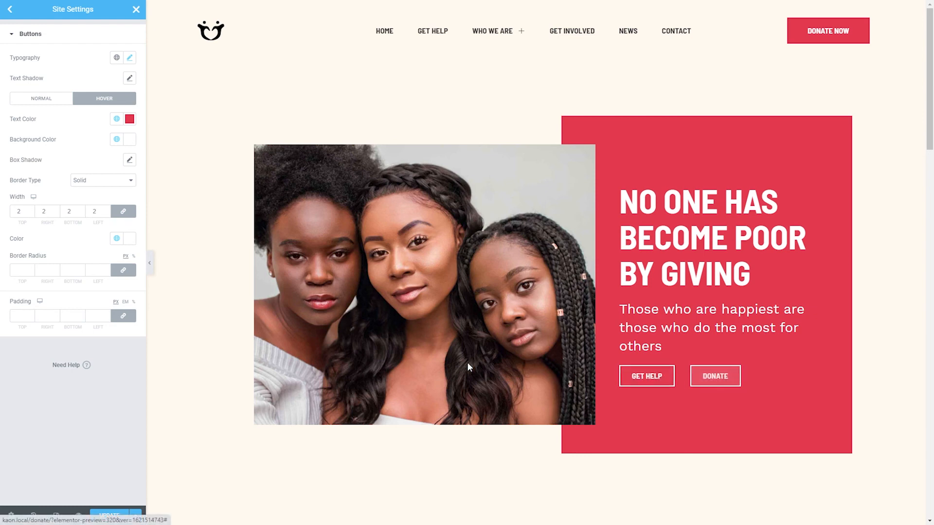
# Step: Unlink the site-wide button padding and set it to 17 px top and bottom and 49 px right and left
pyautogui.click(38, 102)
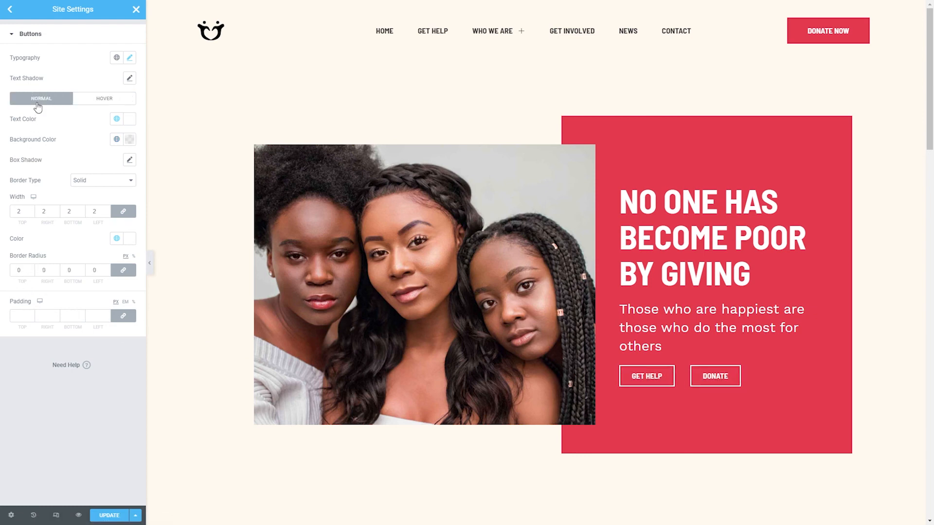
pyautogui.click(121, 321)
pyautogui.doubleClick(19, 316)
pyautogui.write('17')
pyautogui.press('Tab')
pyautogui.write('49')
pyautogui.press('Tab')
pyautogui.write('17')
pyautogui.press('Tab')
pyautogui.write('49')
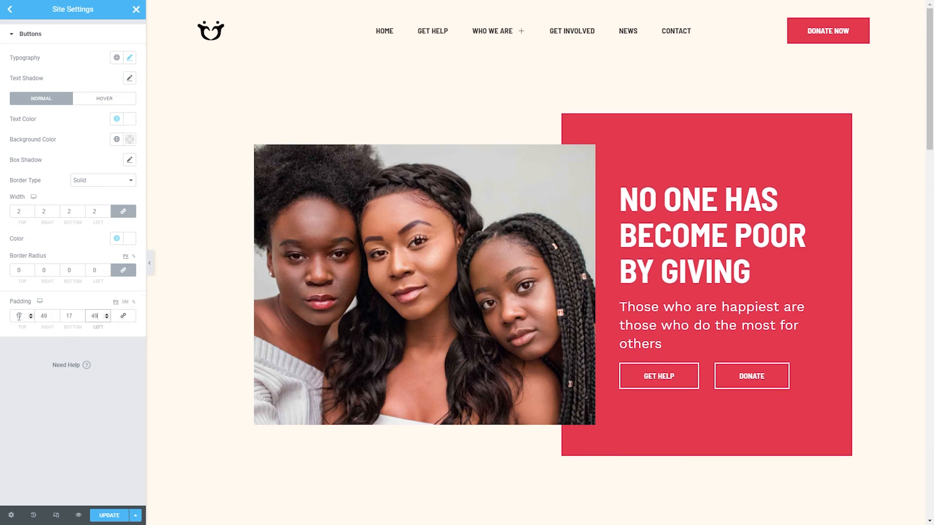
# Step: Save the updated site settings and return to the page editor's widget list
pyautogui.click(11, 11)
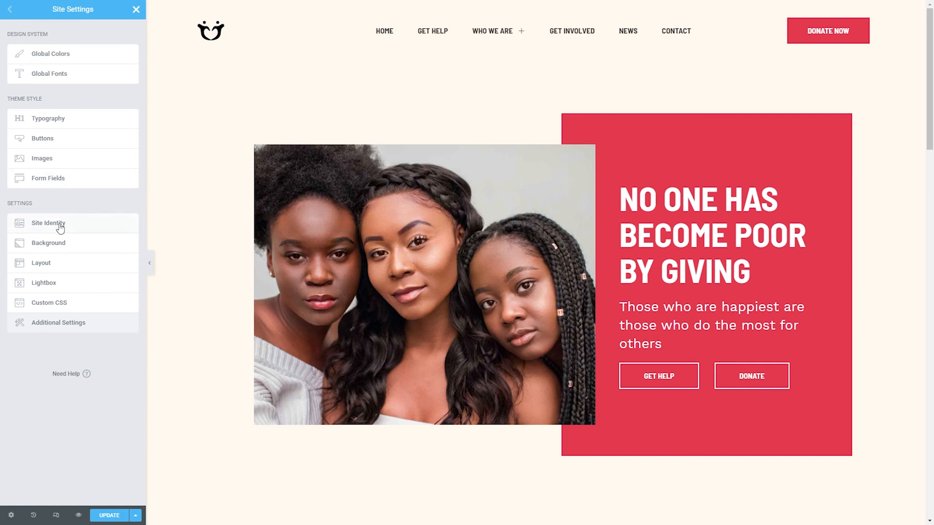
pyautogui.click(108, 517)
pyautogui.click(109, 487)
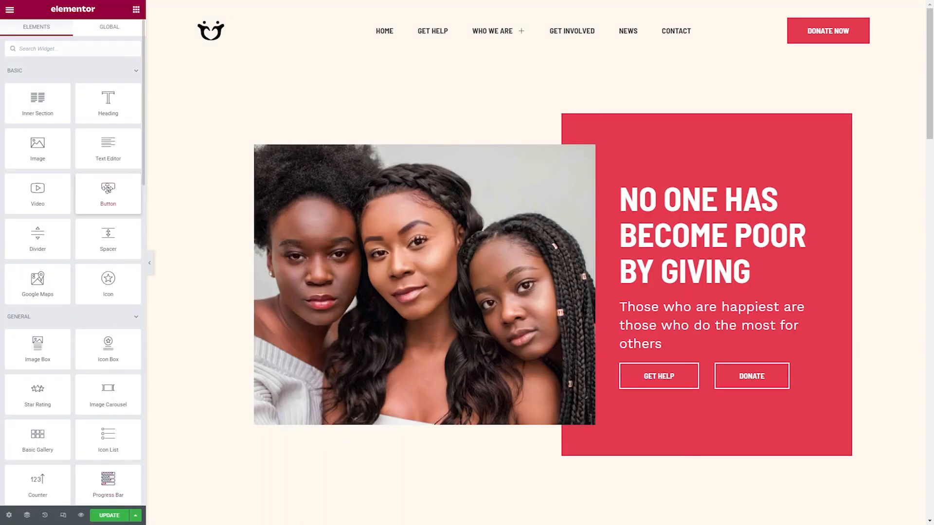
# Step: Test the theme button style on a new button widget placed below the hero heading, and delete that button
pyautogui.moveTo(108, 190); pyautogui.dragTo(671, 284)
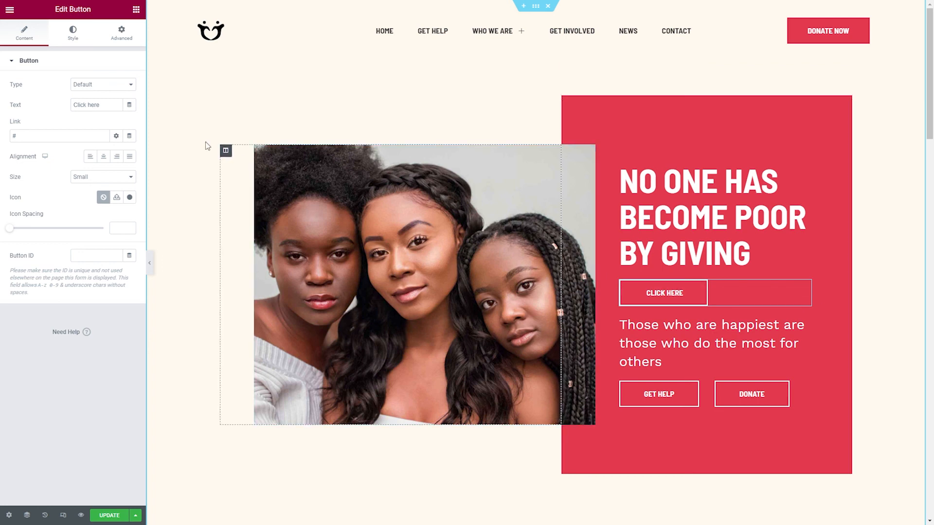
pyautogui.click(73, 39)
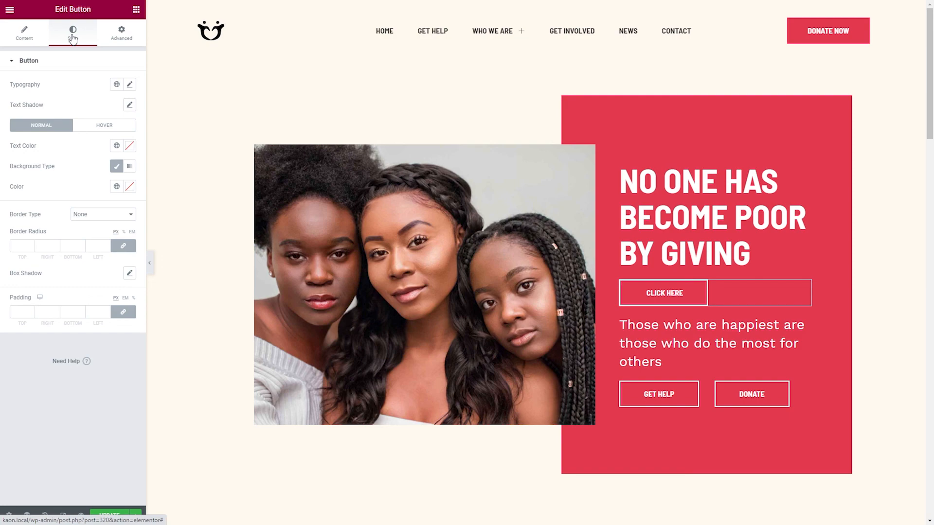
pyautogui.rightClick(794, 291)
pyautogui.click(835, 432)
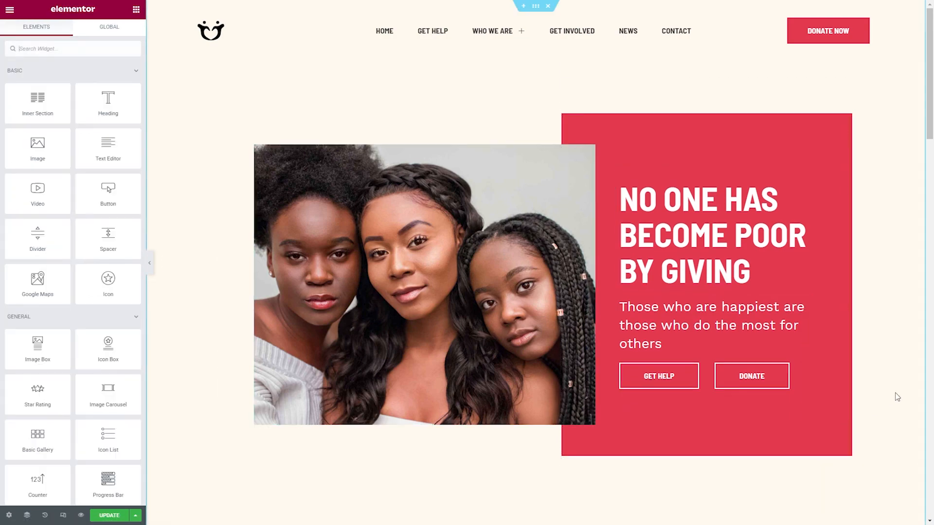